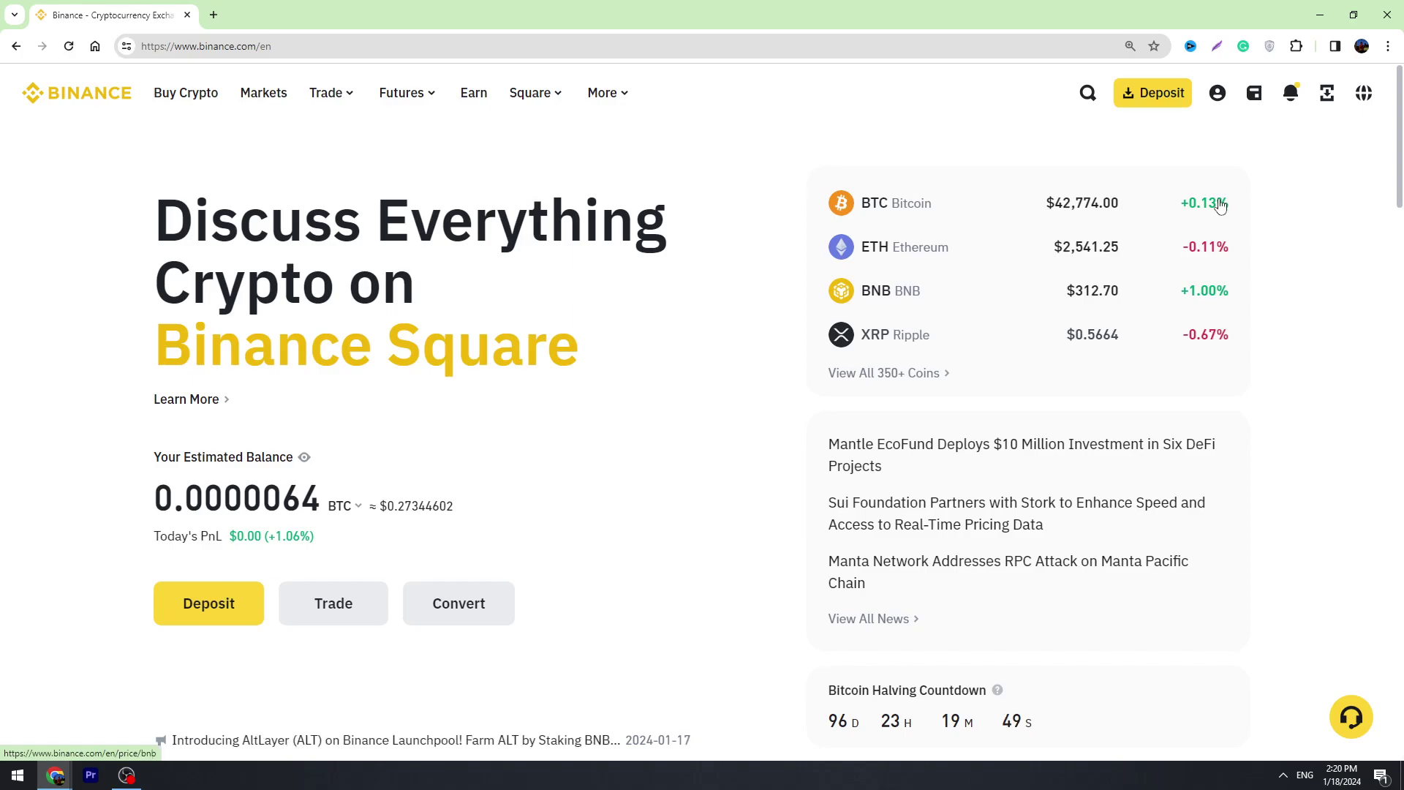
- Open the Spot wallet from the Wallet menu and review the coin balances, including 0.00241828 USDT
mouse_move(1254, 99)
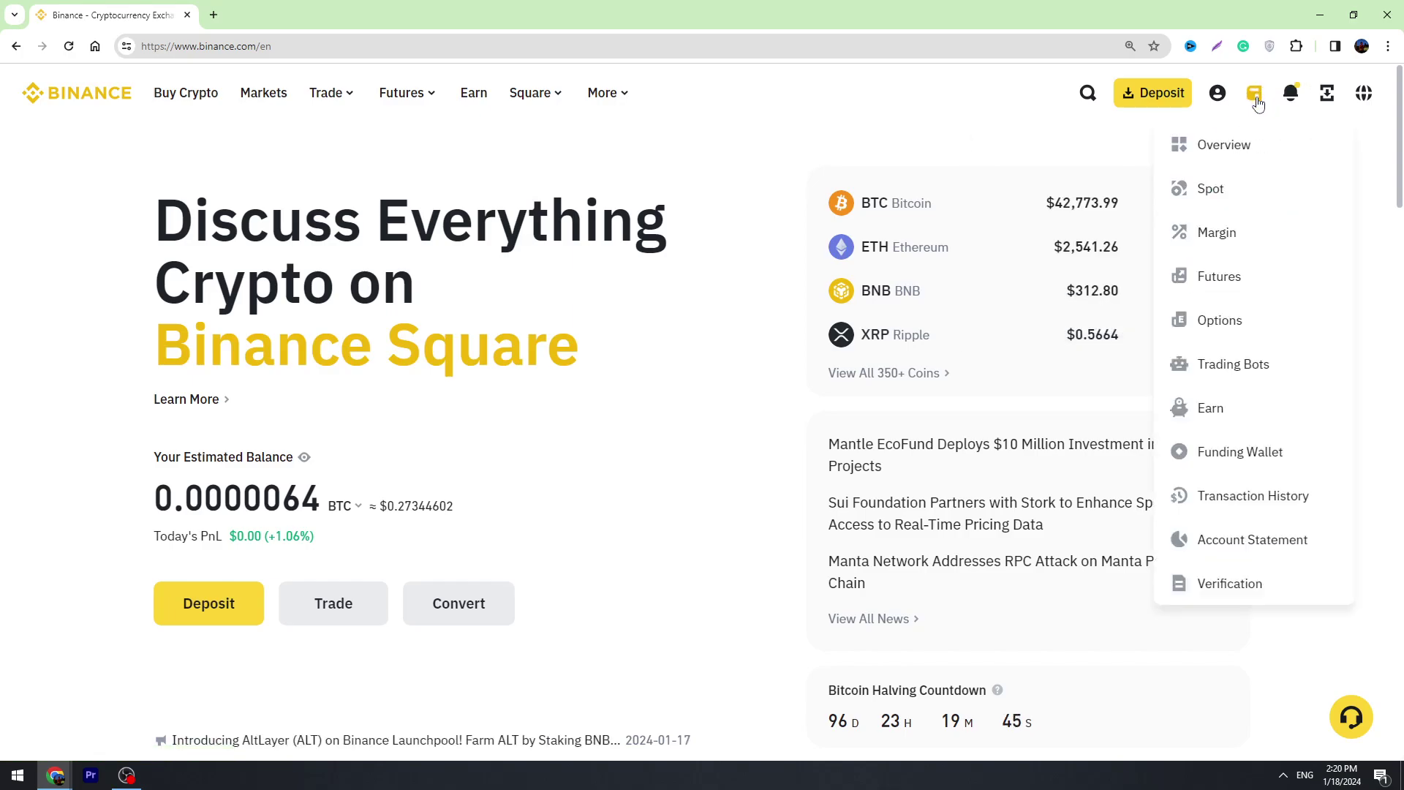
left_click(1203, 198)
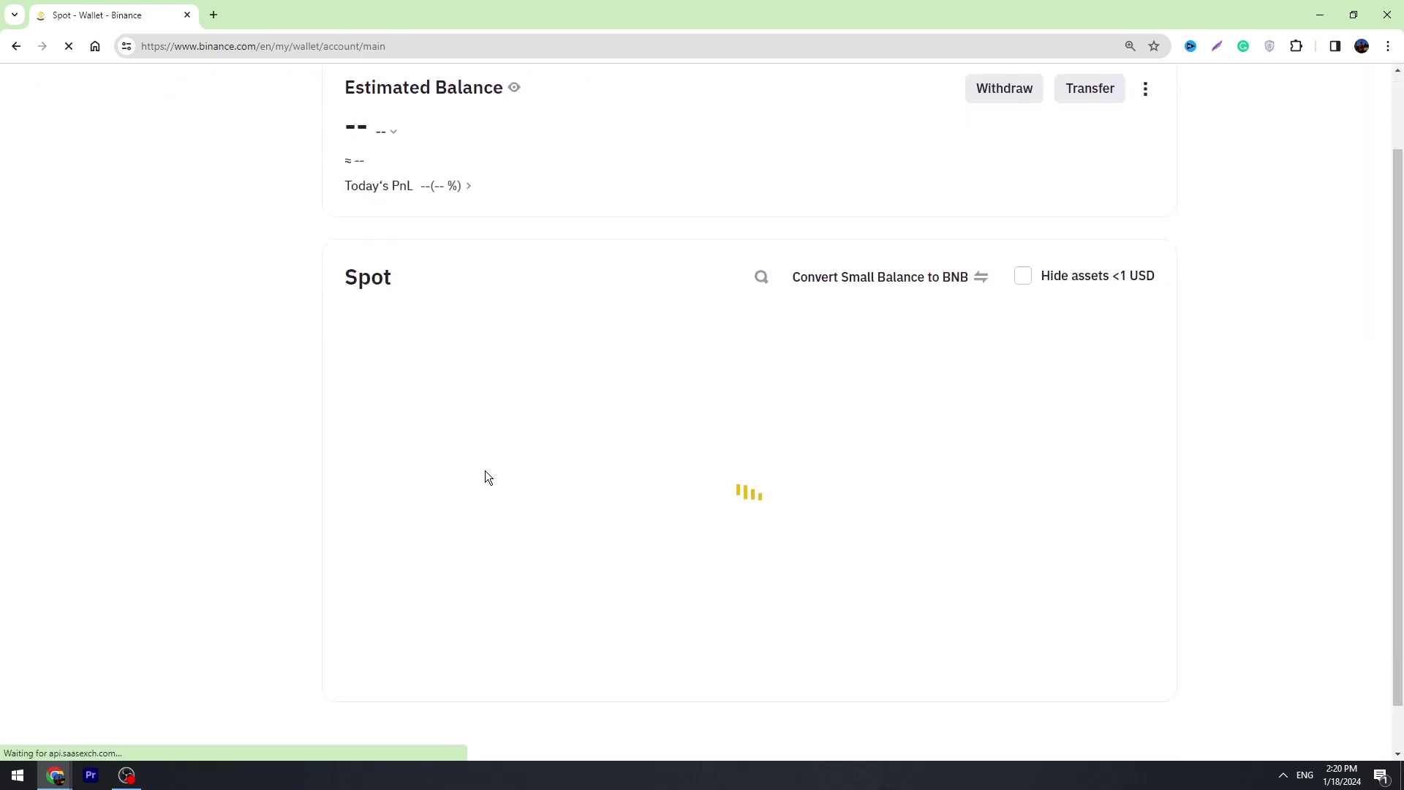
scroll(627, 439, "down", 5)
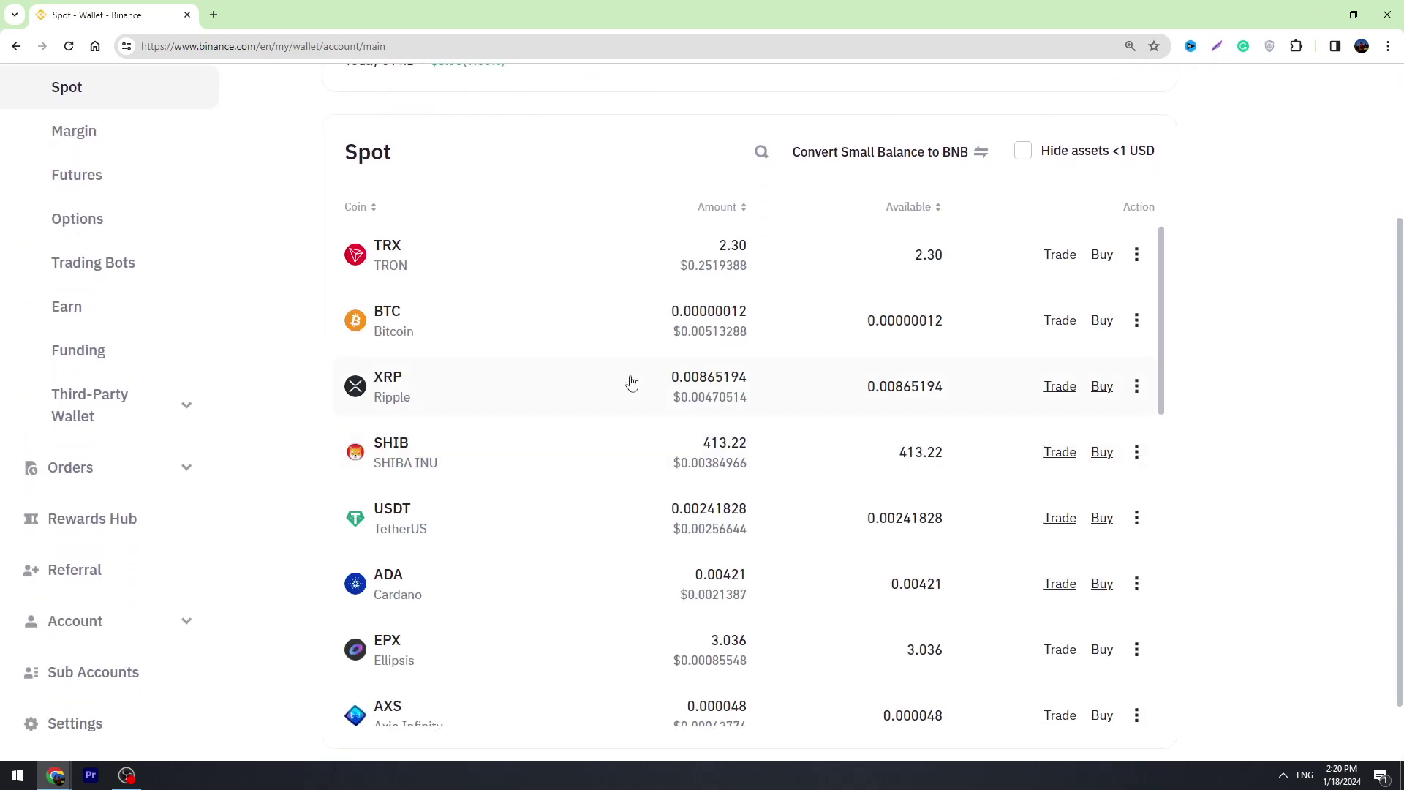
scroll(664, 448, "up", 5)
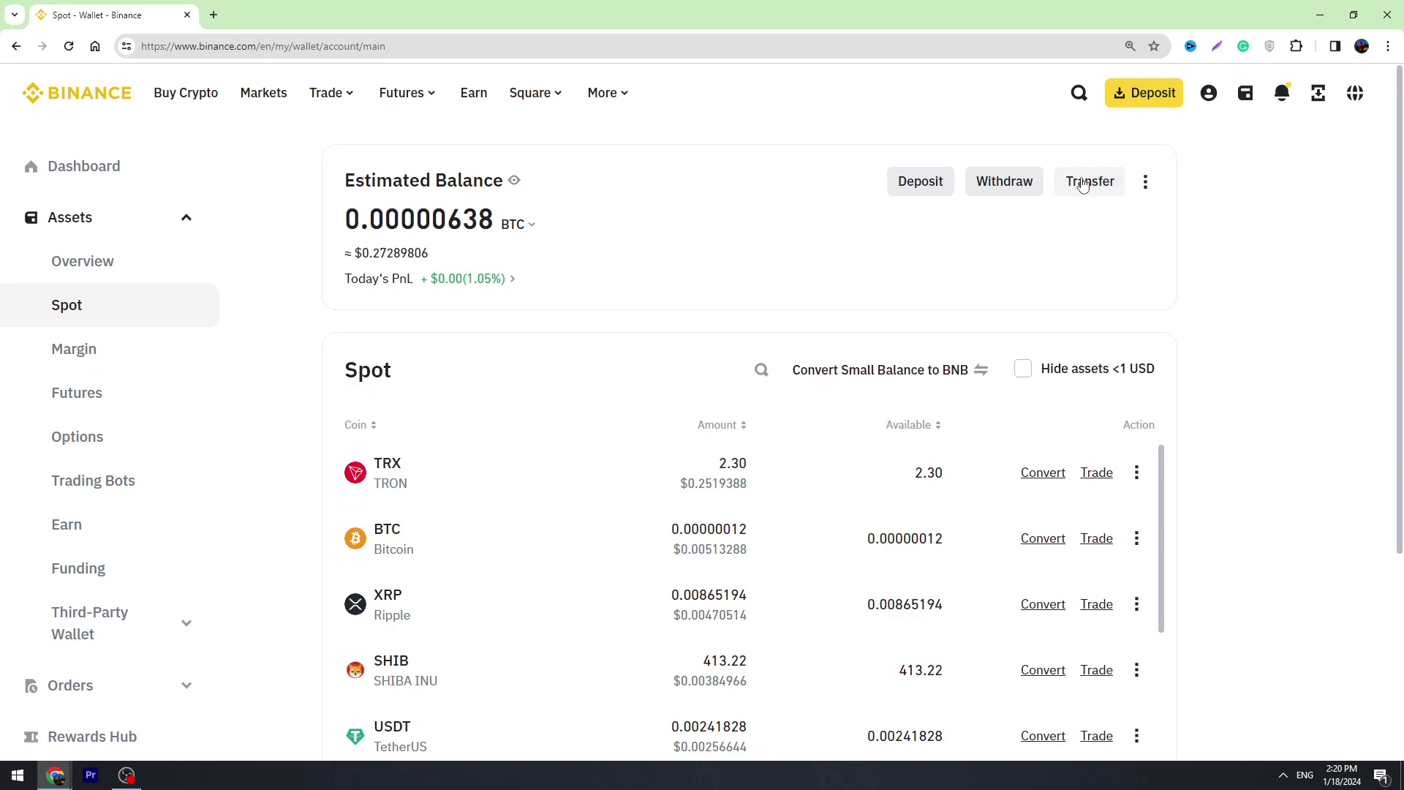
left_click(1088, 184)
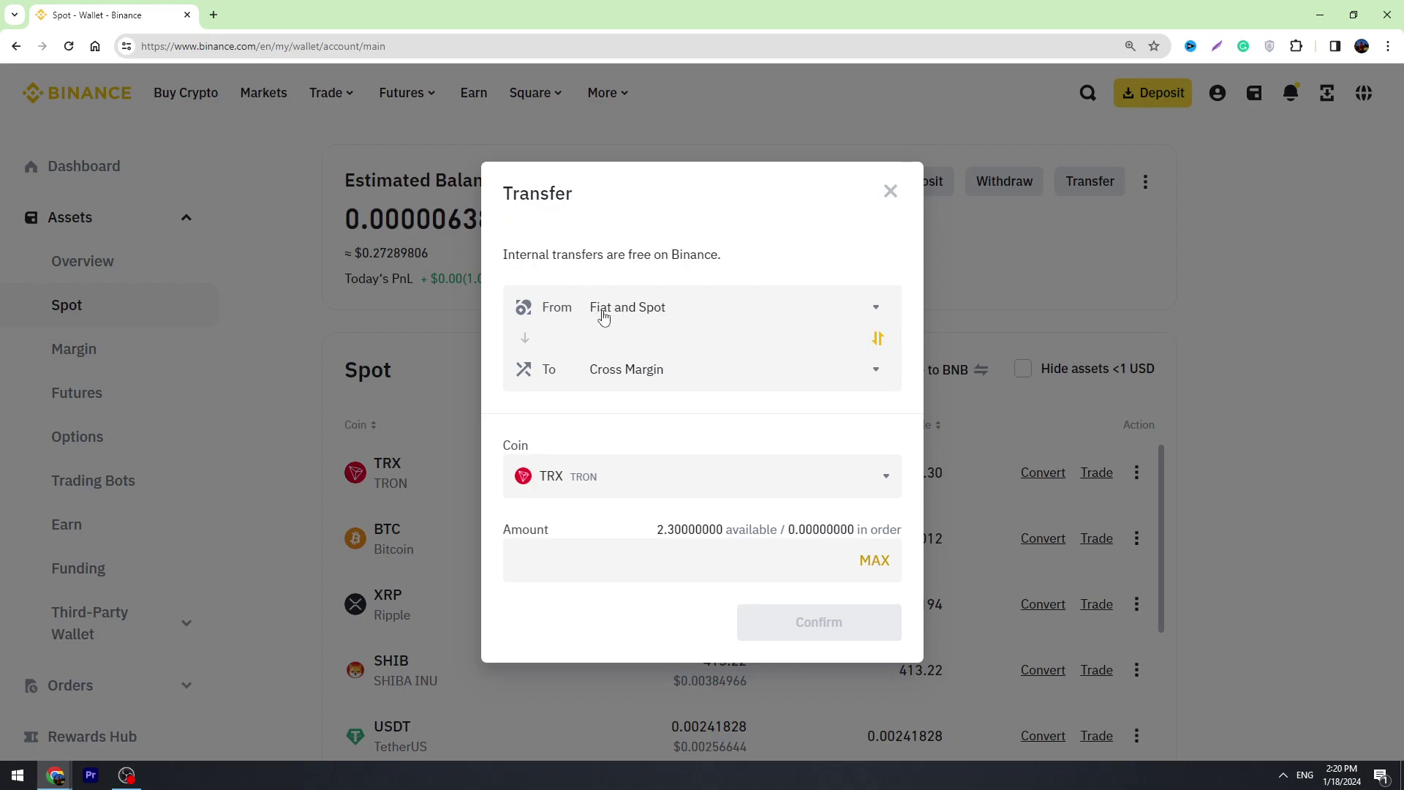
left_click(614, 376)
left_click(620, 543)
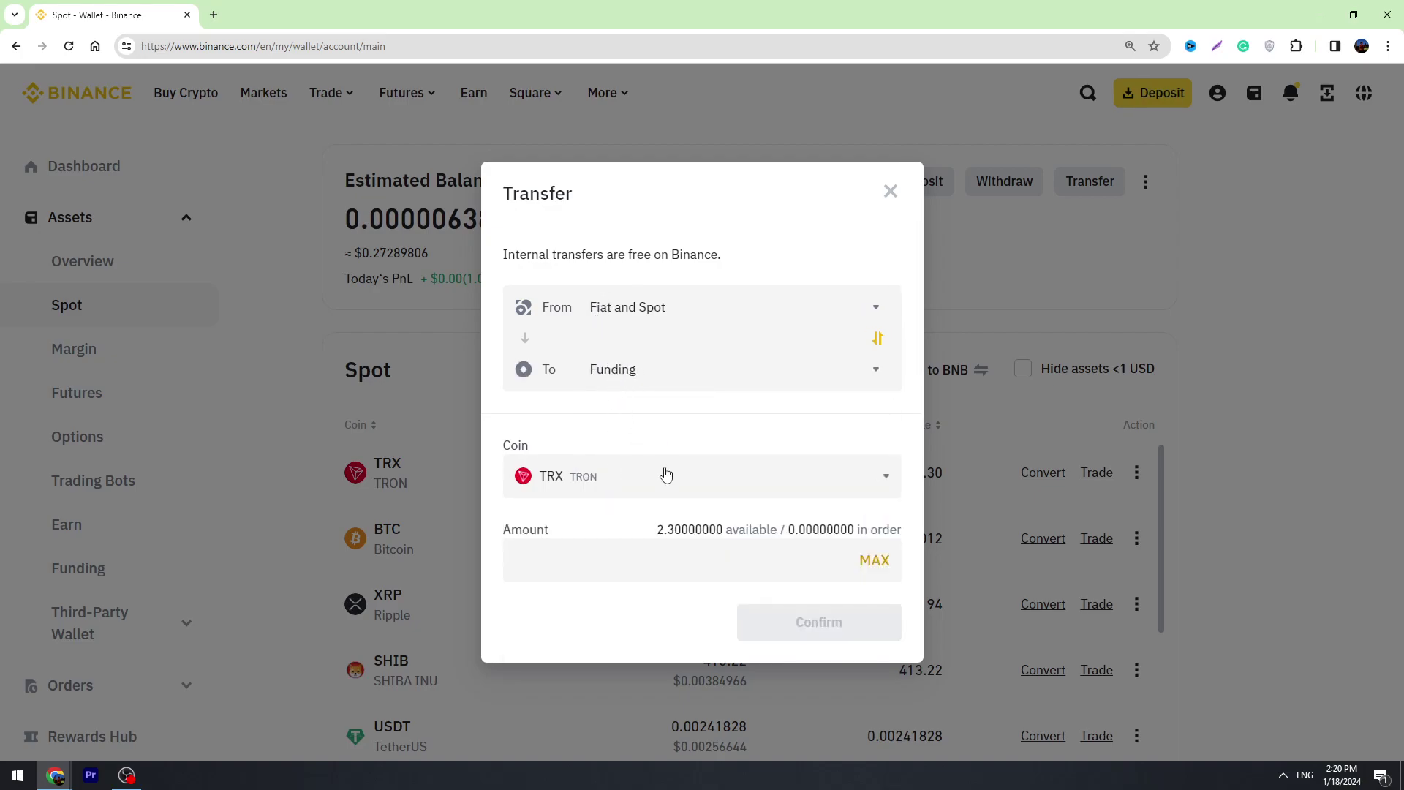
left_click(630, 487)
scroll(631, 488, "down", 5)
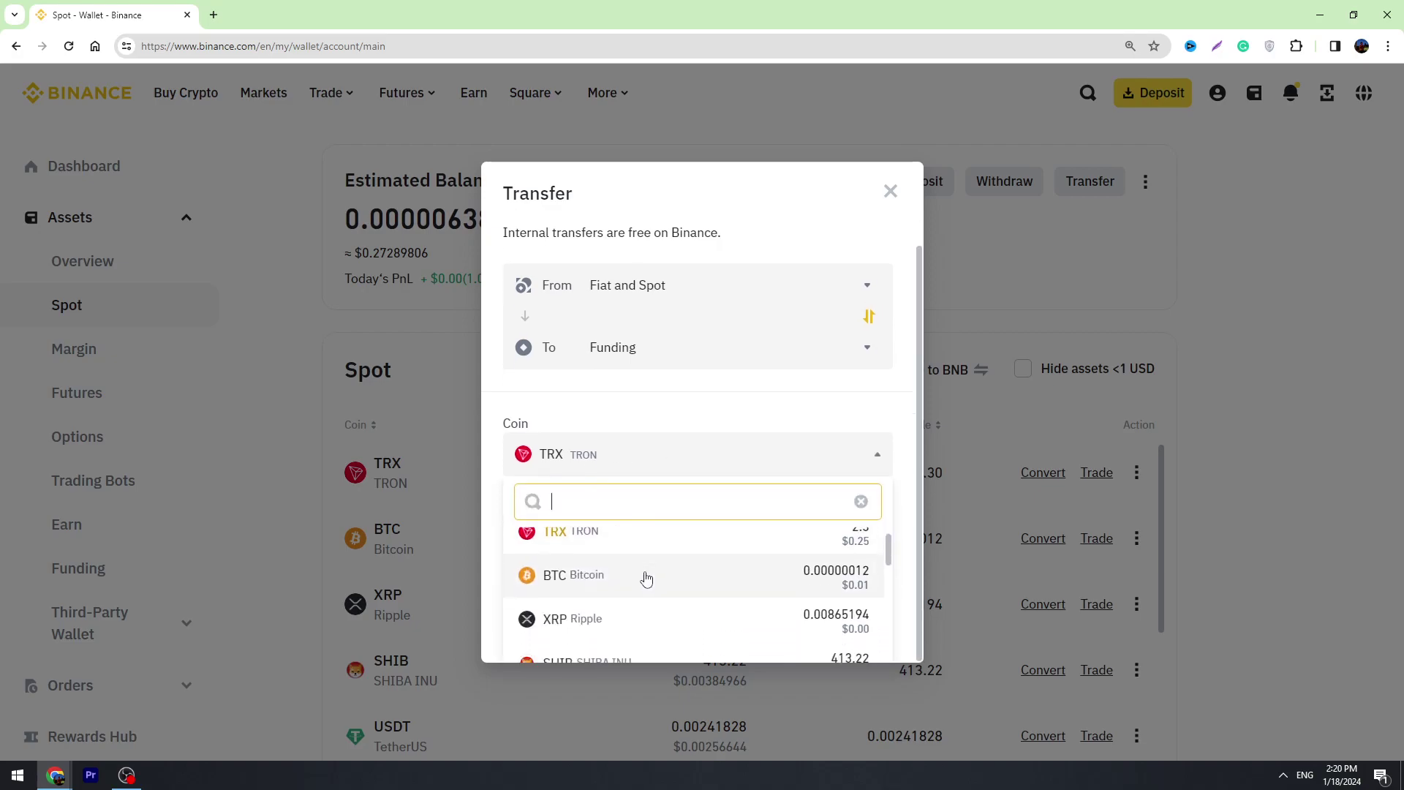
scroll(612, 551, "up", 5)
scroll(622, 594, "up", 1)
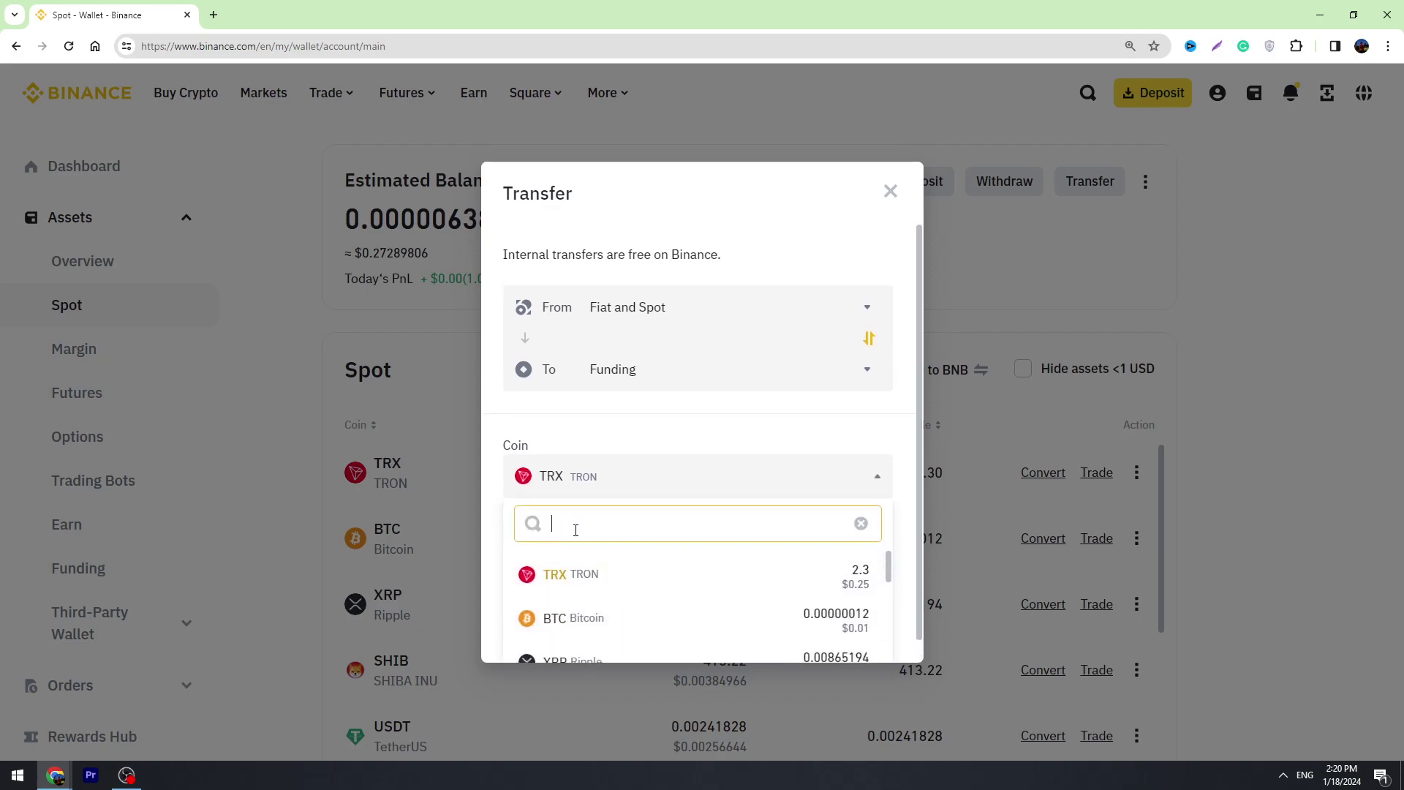
type("usdt")
left_click(571, 572)
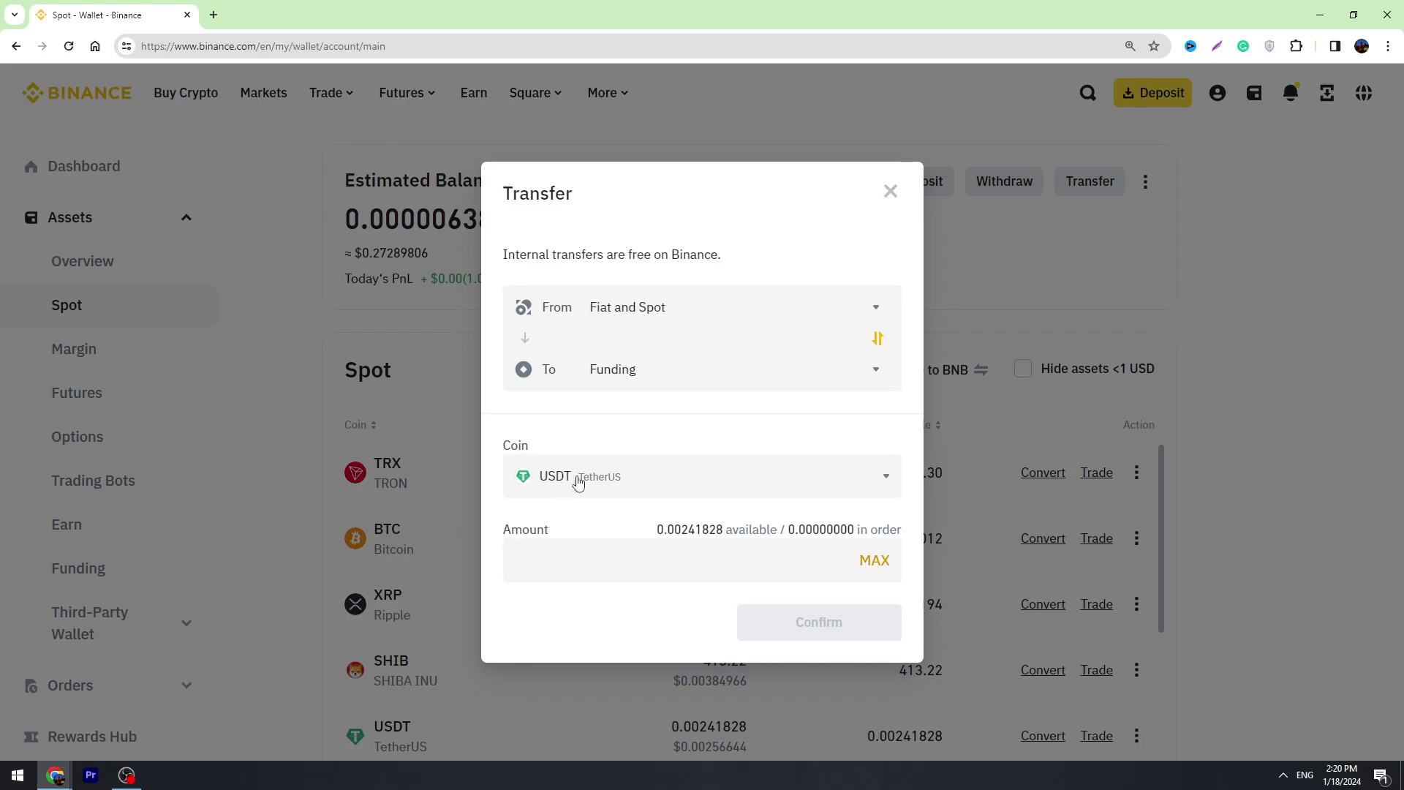
left_click(715, 558)
type("100")
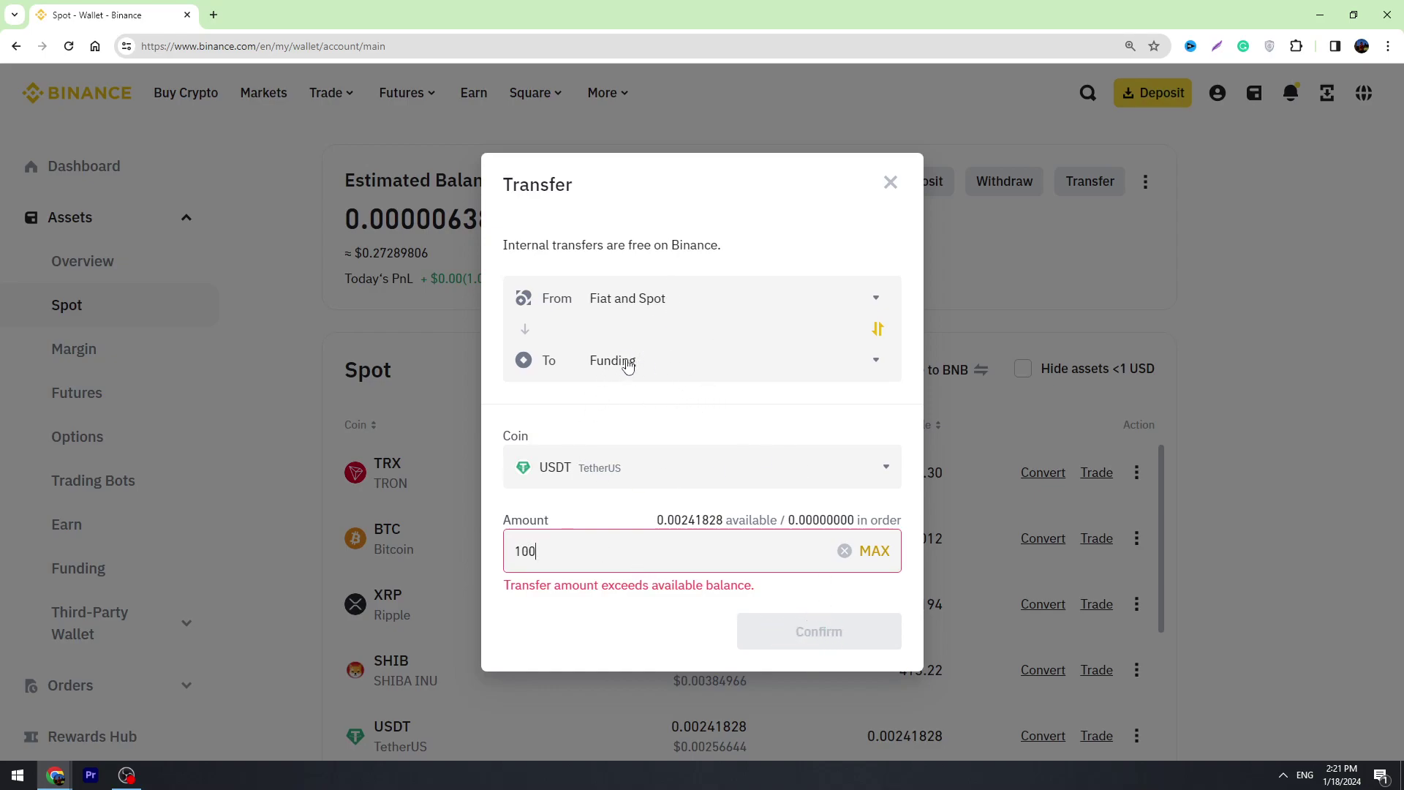
- Abandon the unconfirmed transfer and go to the P2P trading marketplace
left_click(890, 182)
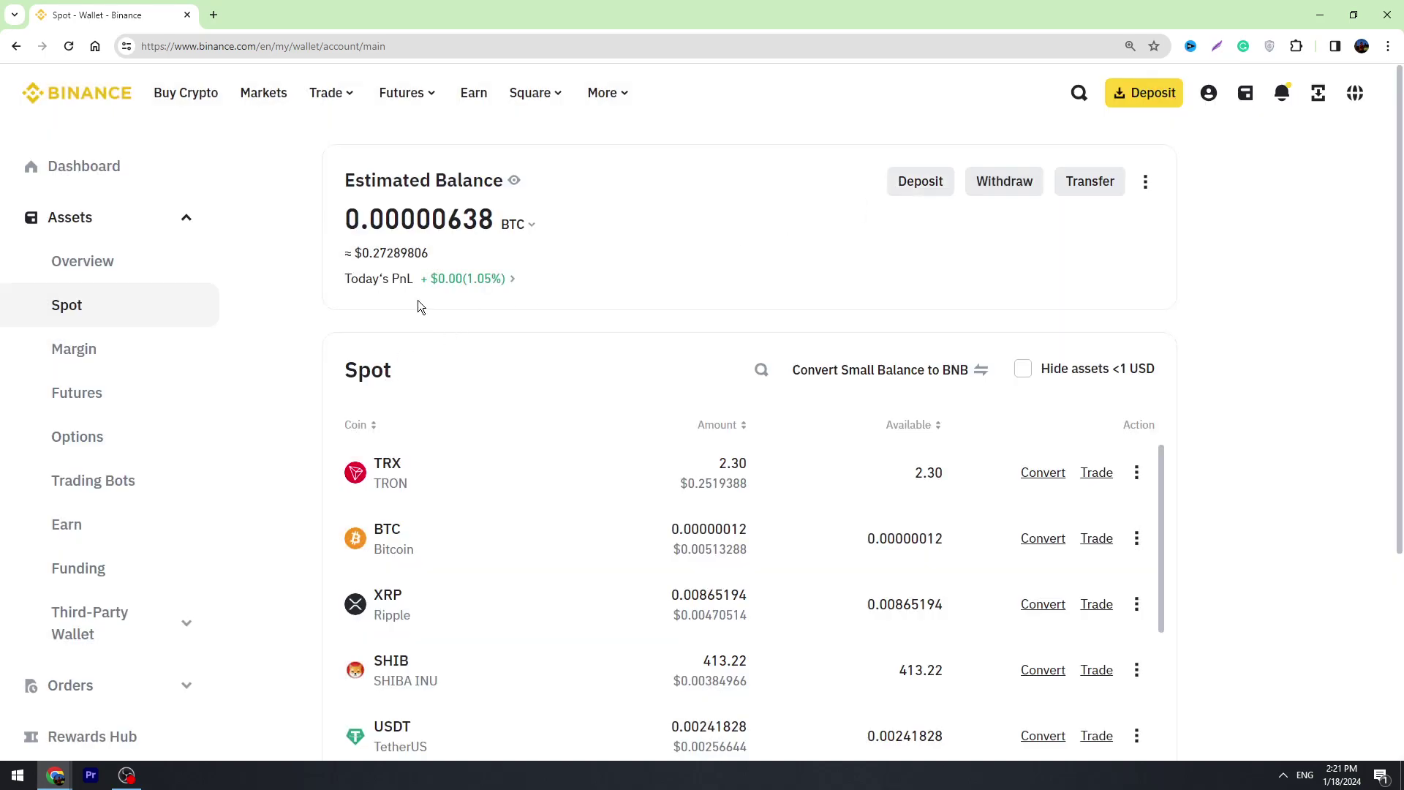
mouse_move(344, 100)
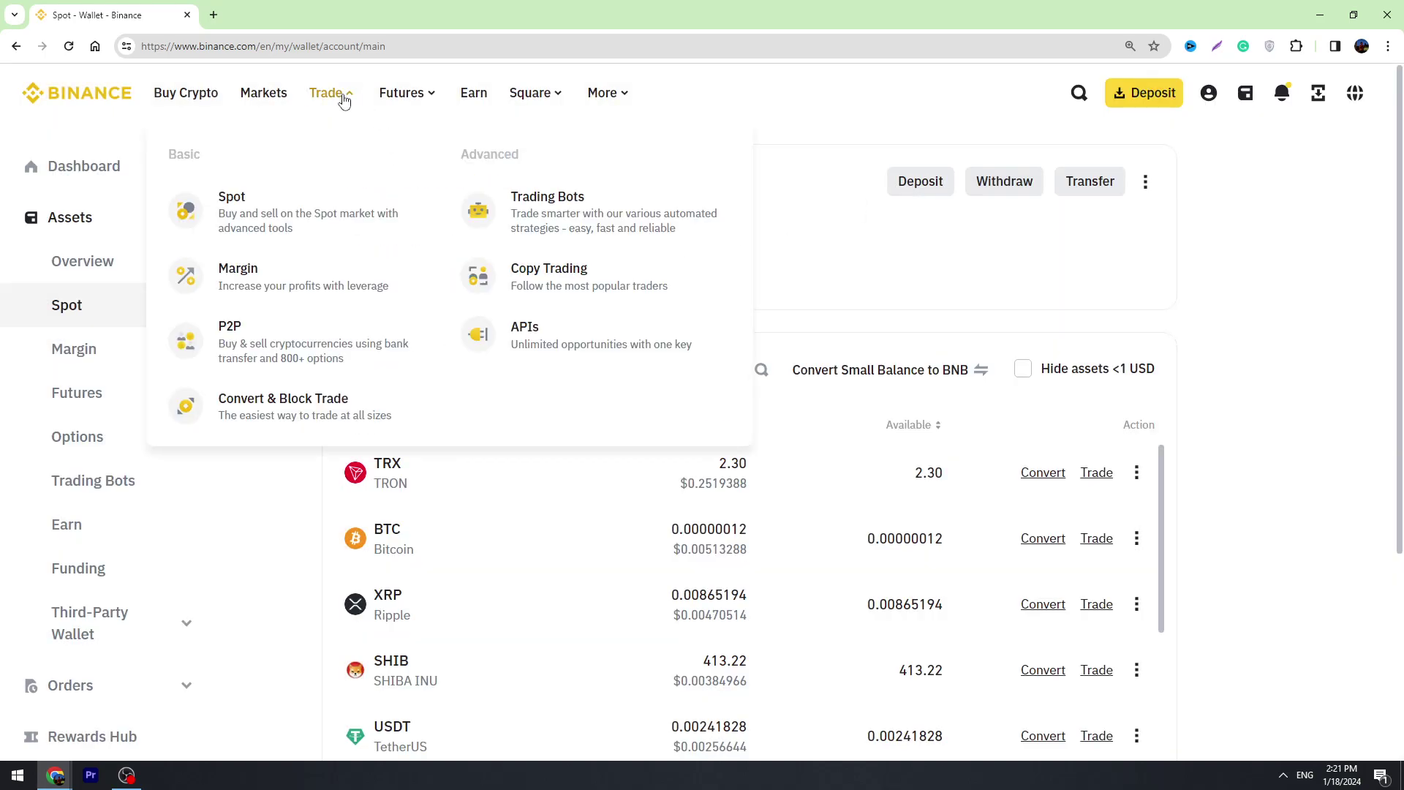
left_click(233, 349)
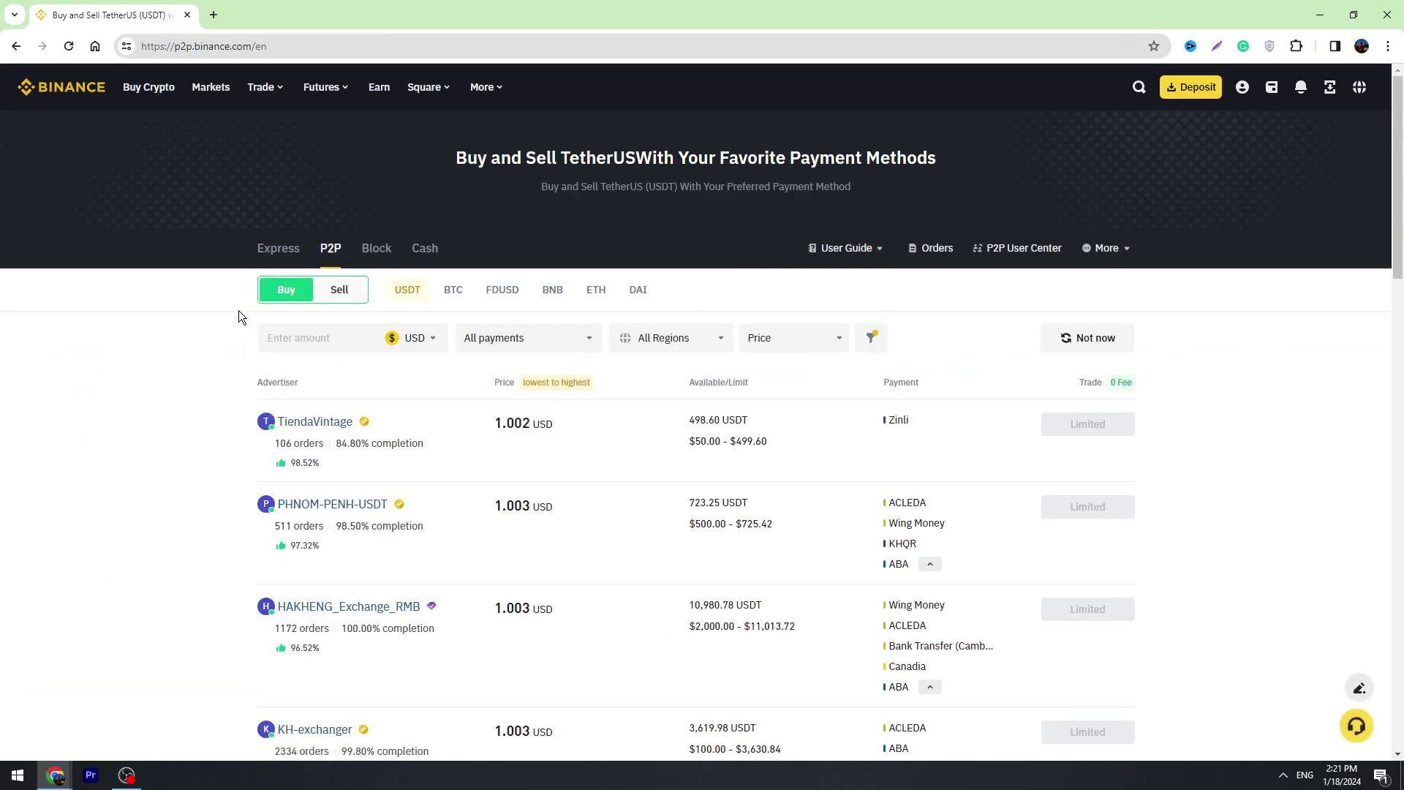
- Switch the P2P listings to offers for selling USDT for USD
scroll(217, 401, "down", 1)
scroll(217, 401, "up", 1)
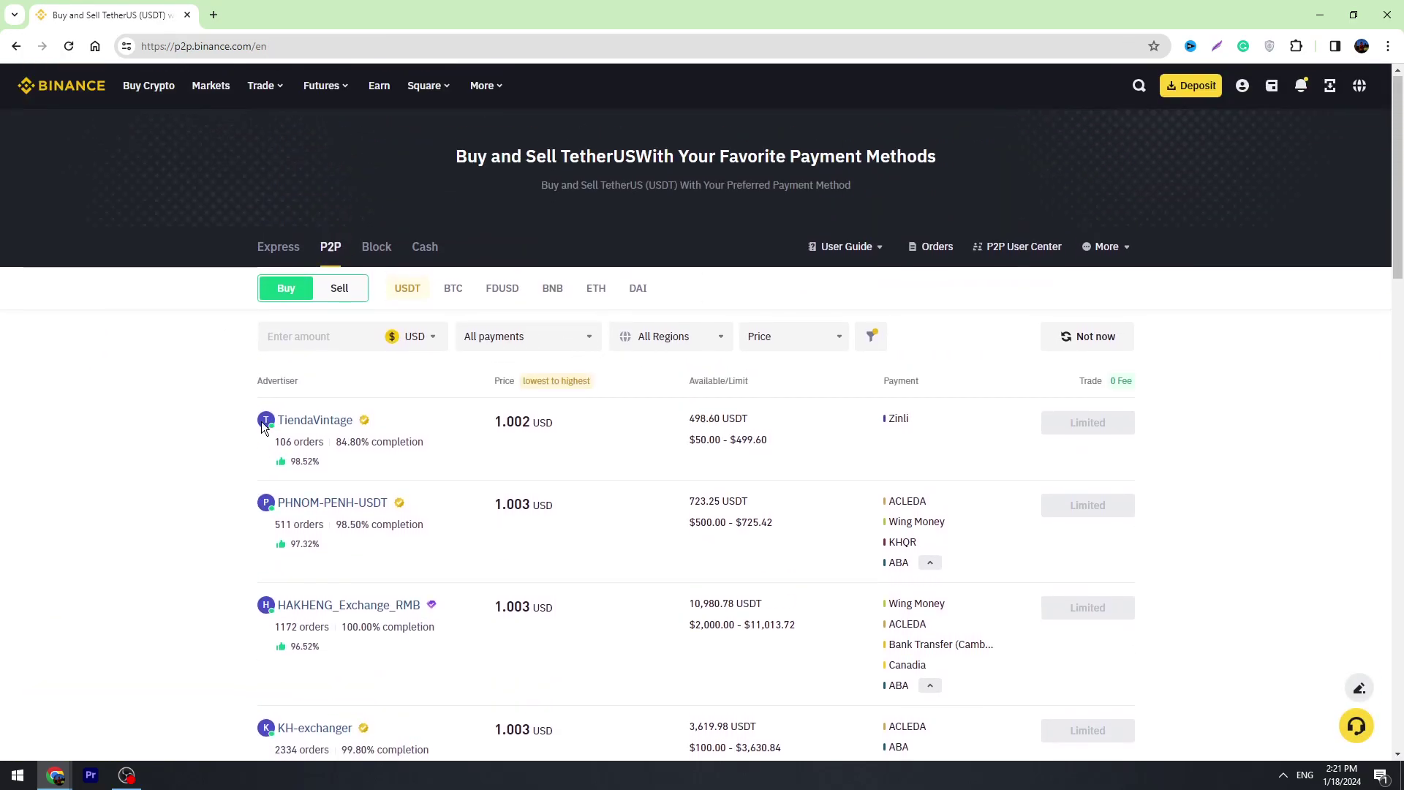
left_click(338, 292)
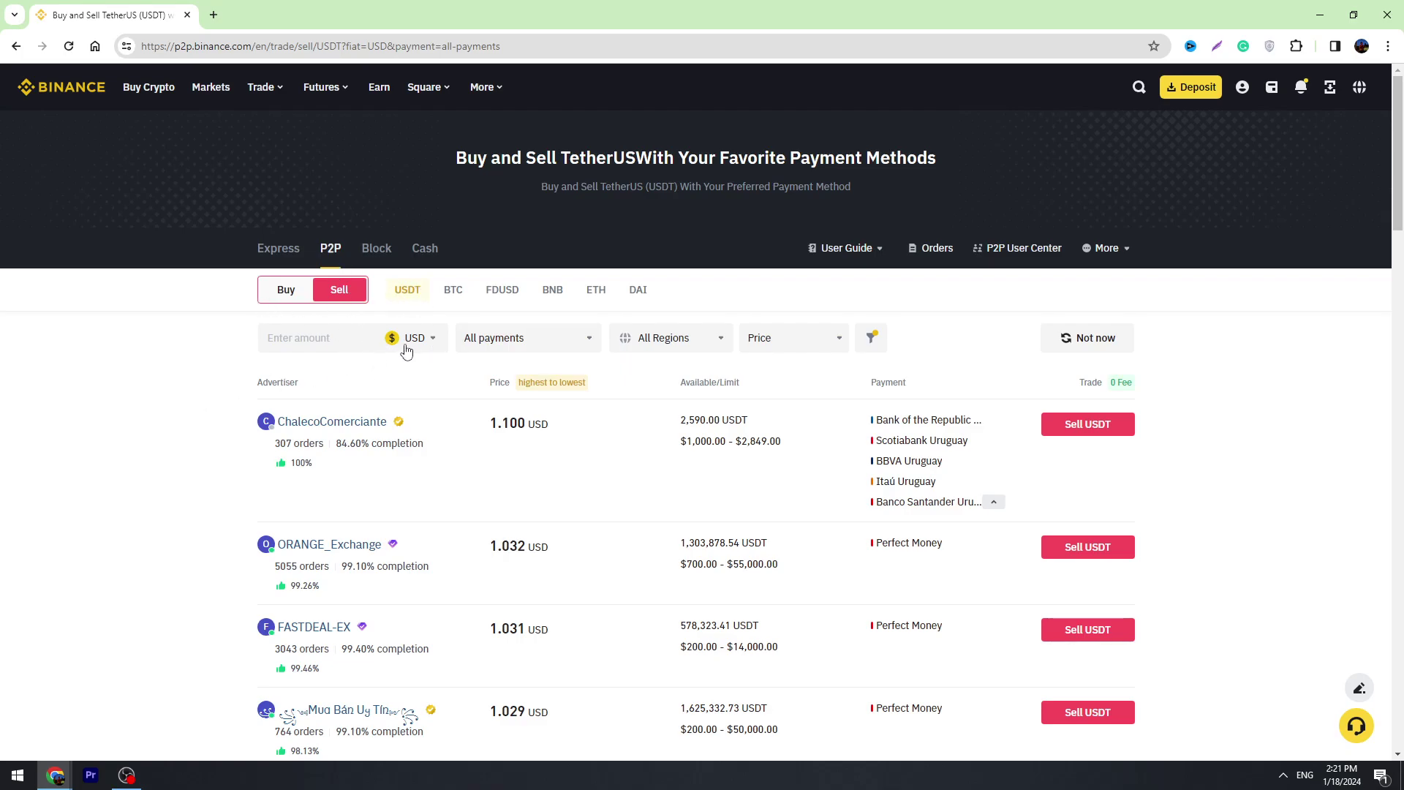
- Keep USD as the fiat currency for the P2P sell listings
left_click(430, 343)
left_click(335, 414)
left_click(410, 345)
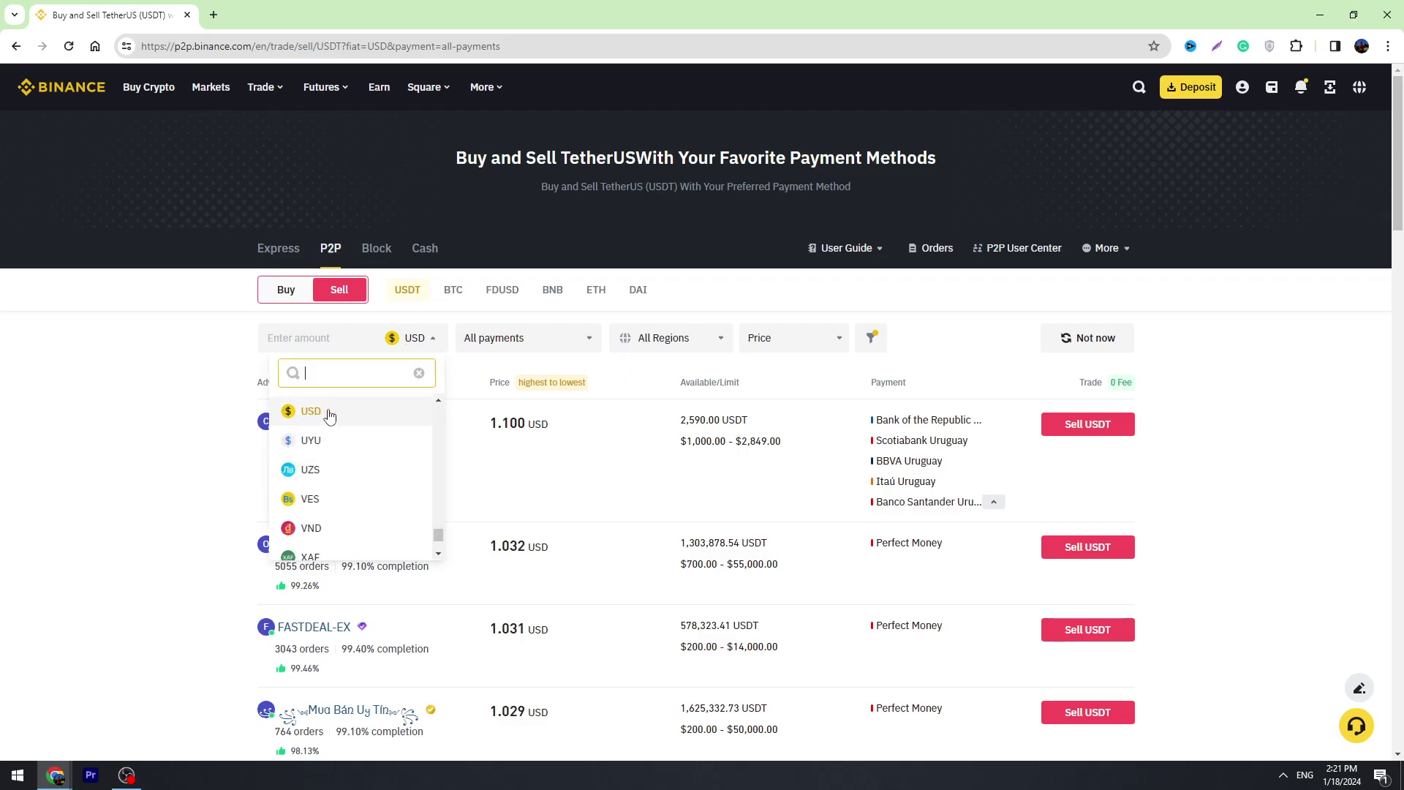
left_click(222, 414)
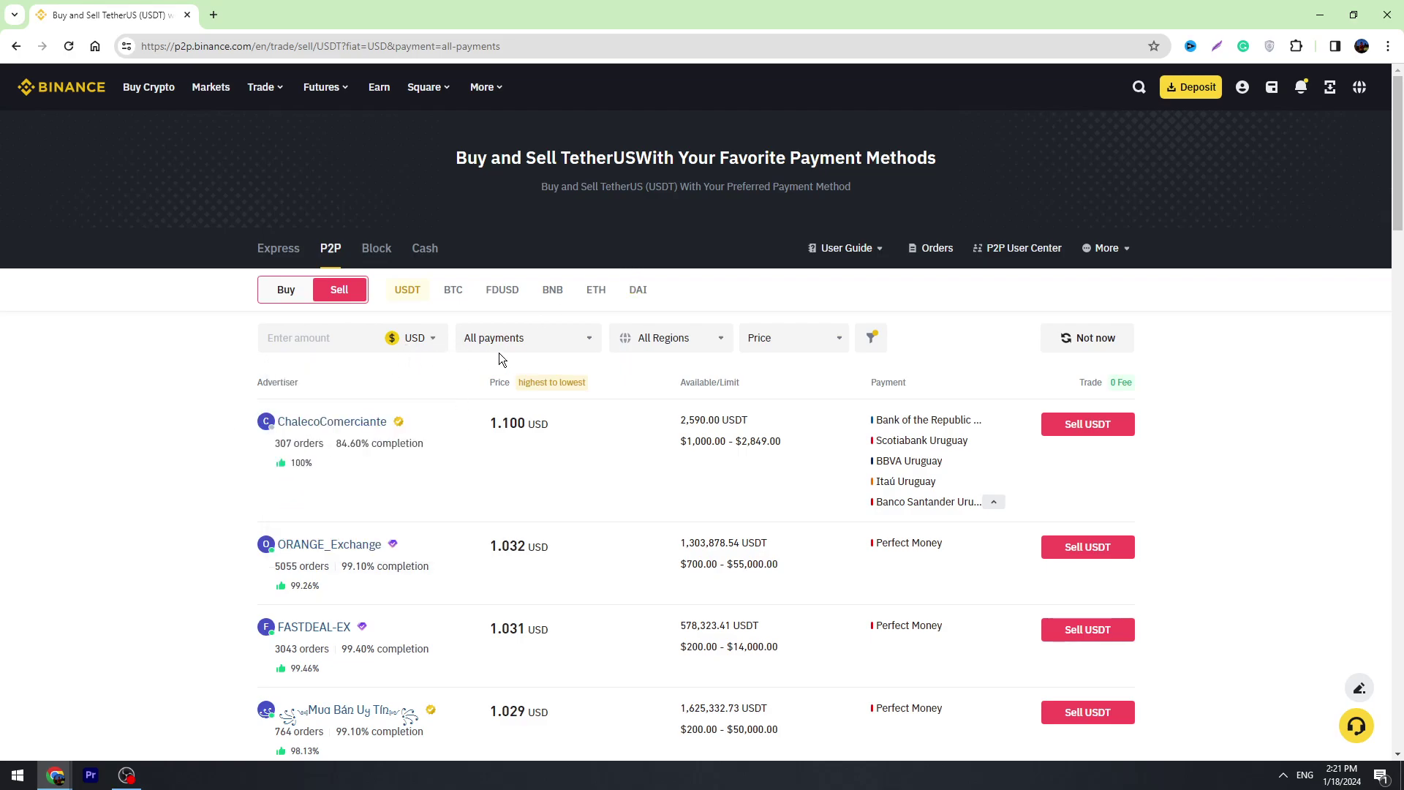
- Filter the payment methods to Perfect Money by searching 'perf'
left_click(523, 342)
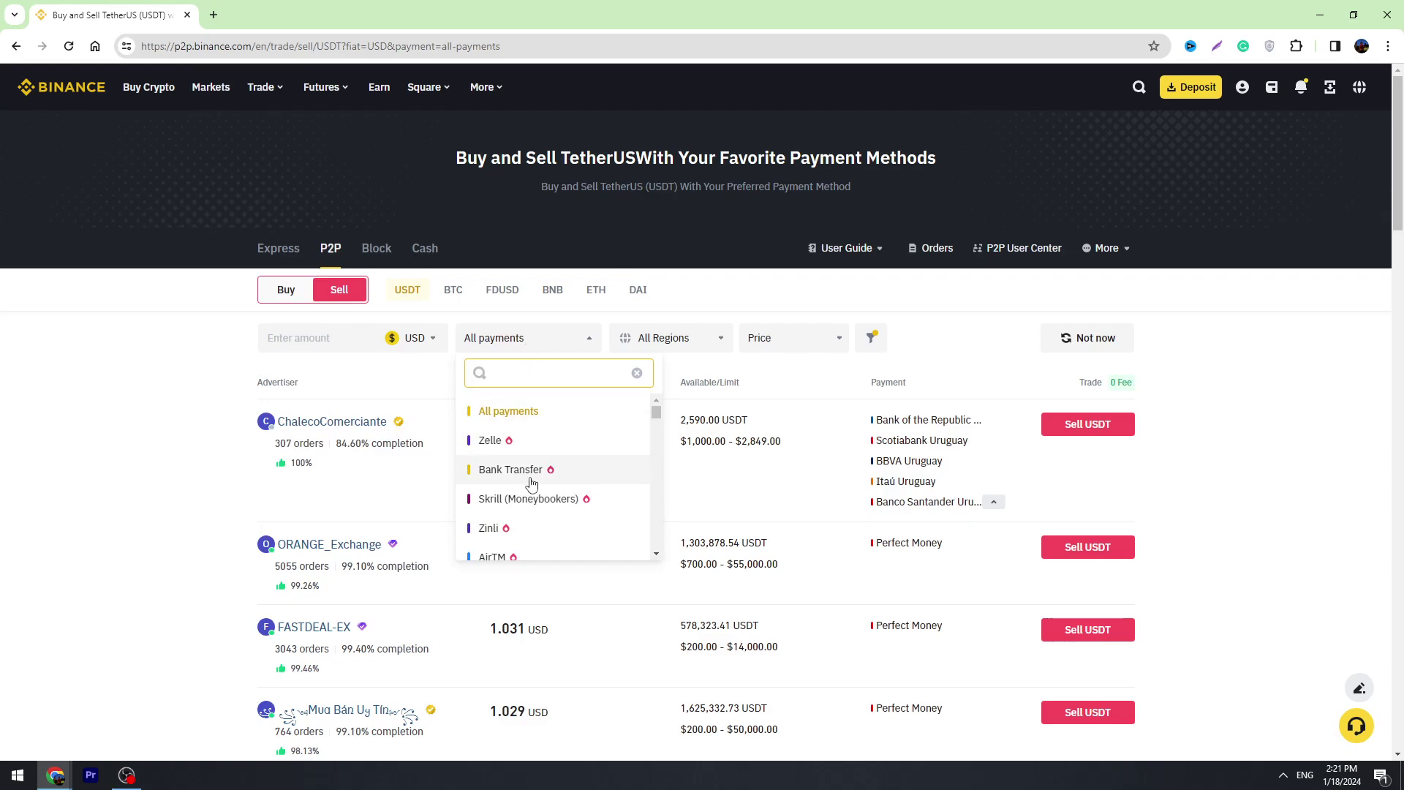
scroll(532, 484, "down", 5)
scroll(563, 473, "up", 5)
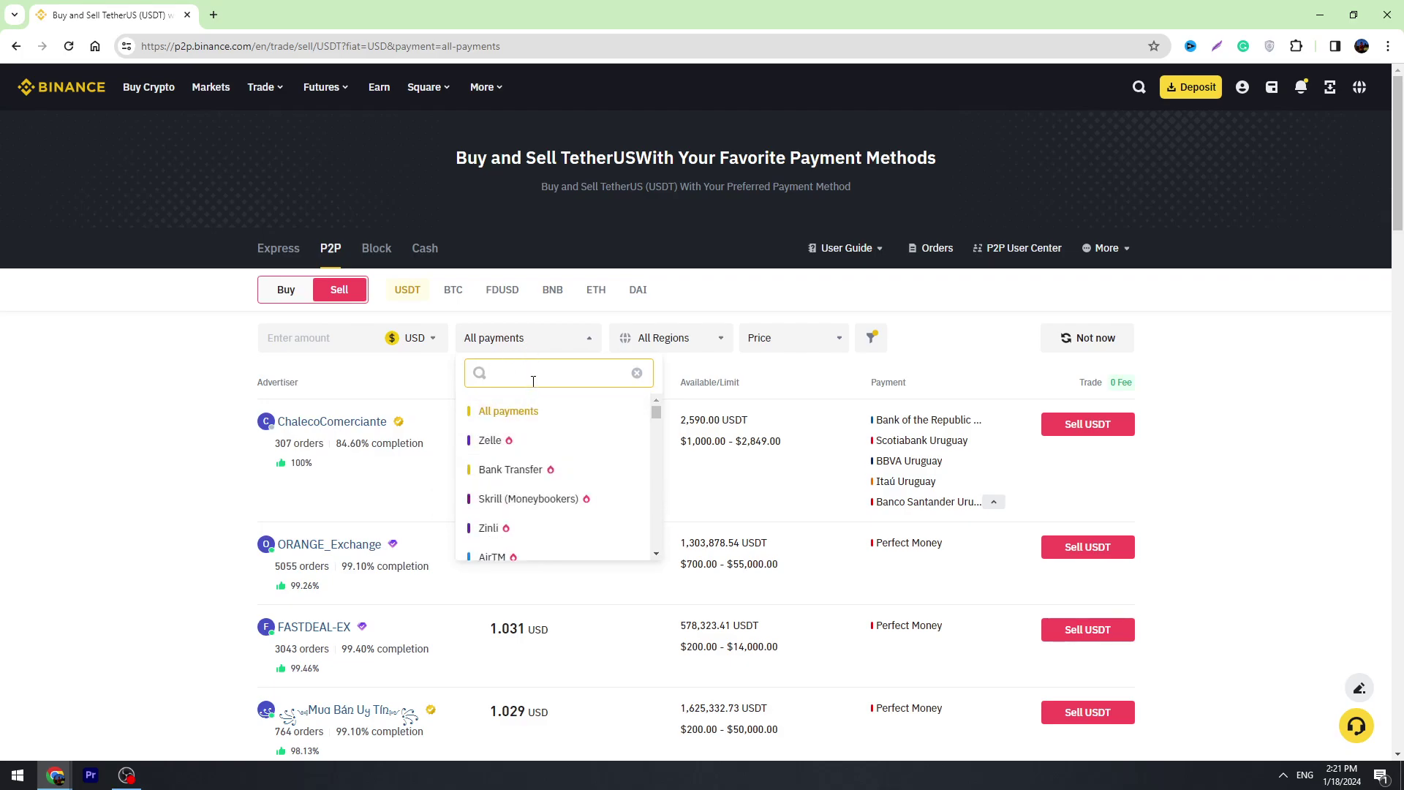
type("perf")
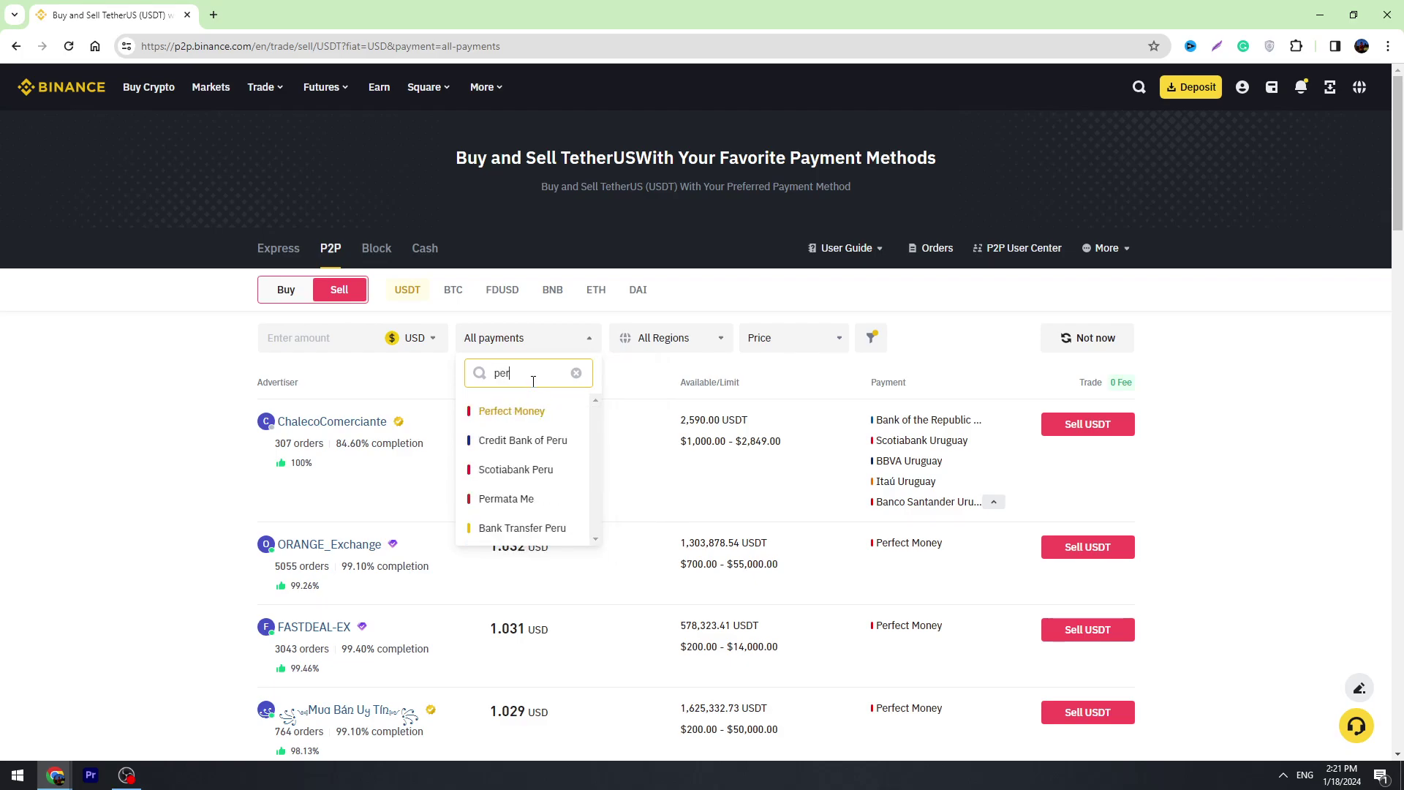
left_click(499, 411)
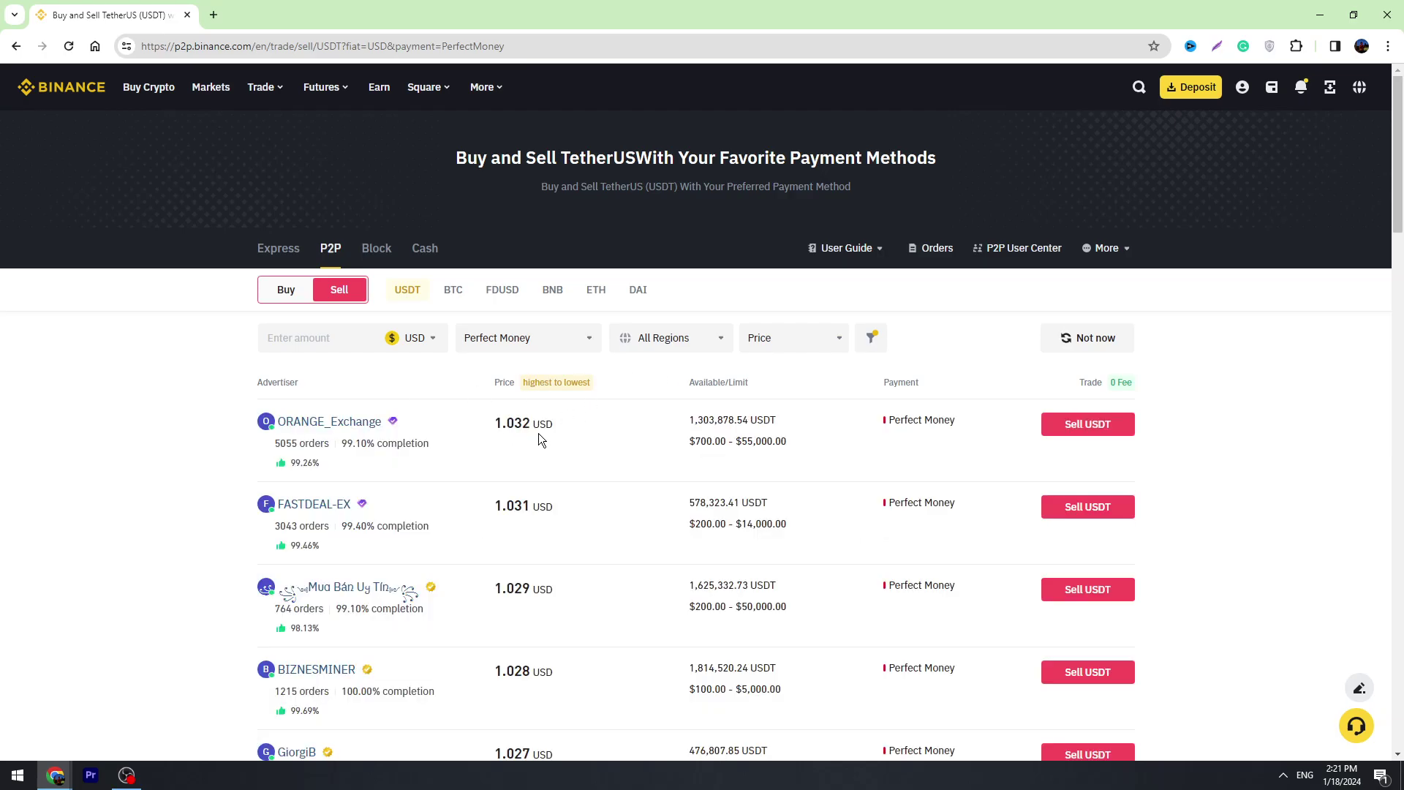
scroll(534, 476, "down", 3)
scroll(578, 360, "down", 4)
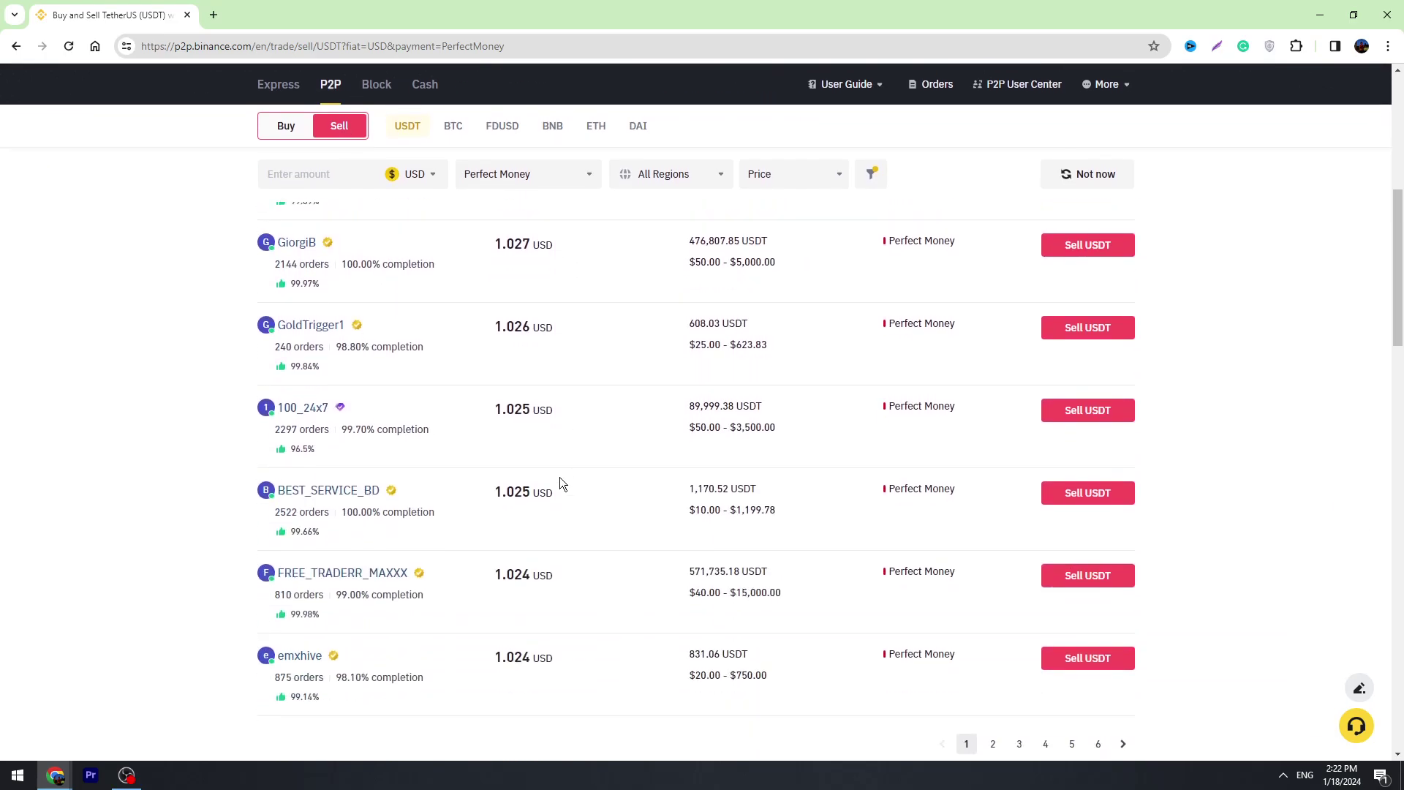
scroll(463, 358, "down", 2)
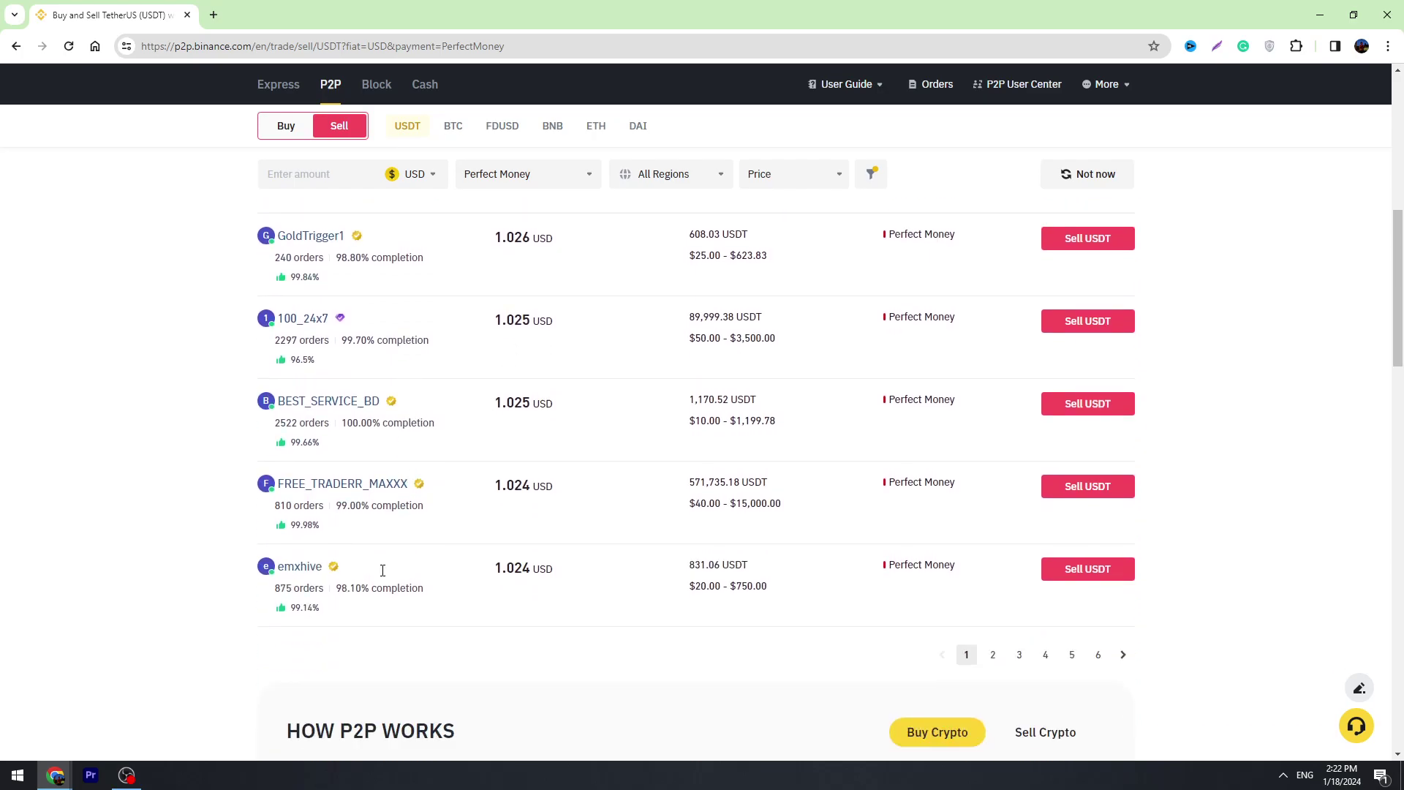
scroll(652, 356, "up", 3)
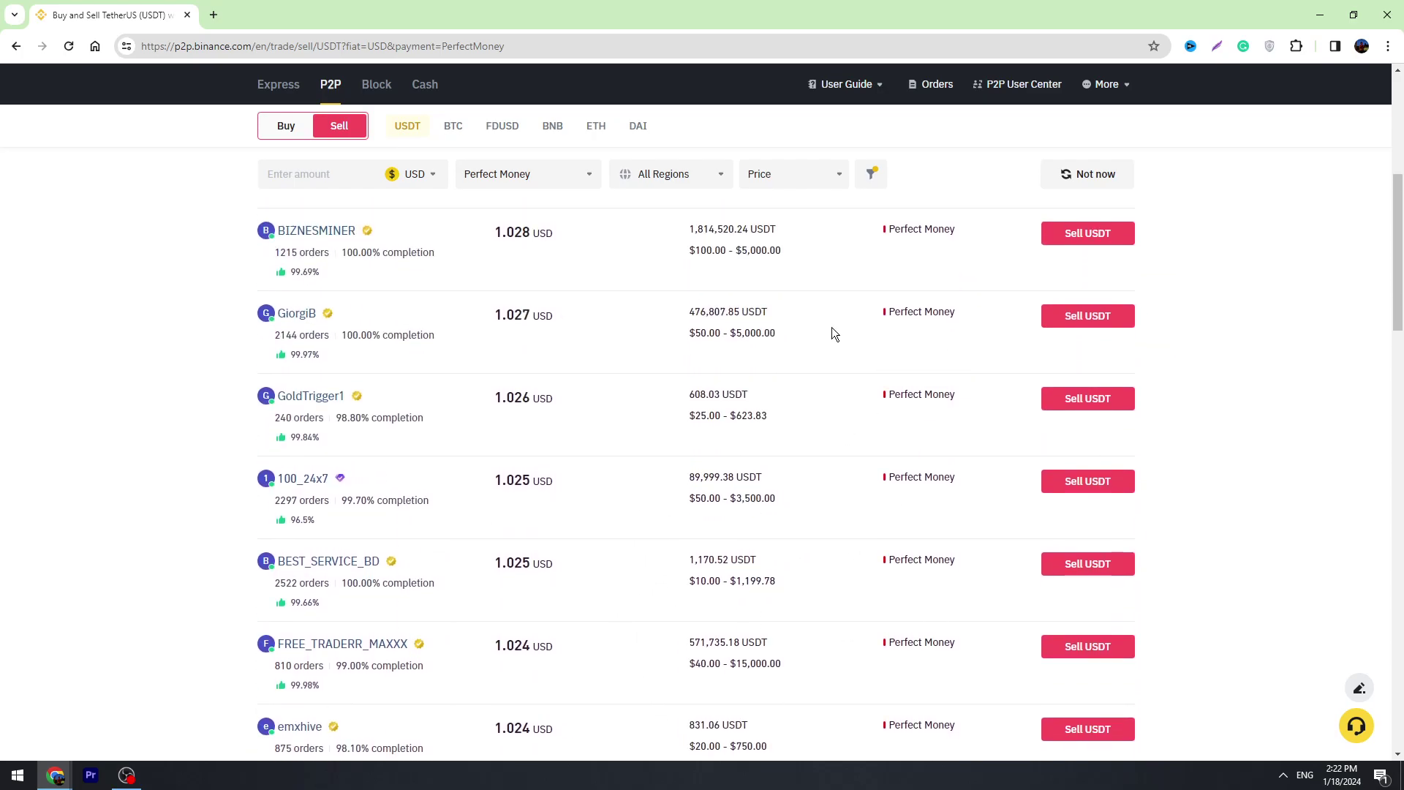
scroll(330, 462, "up", 3)
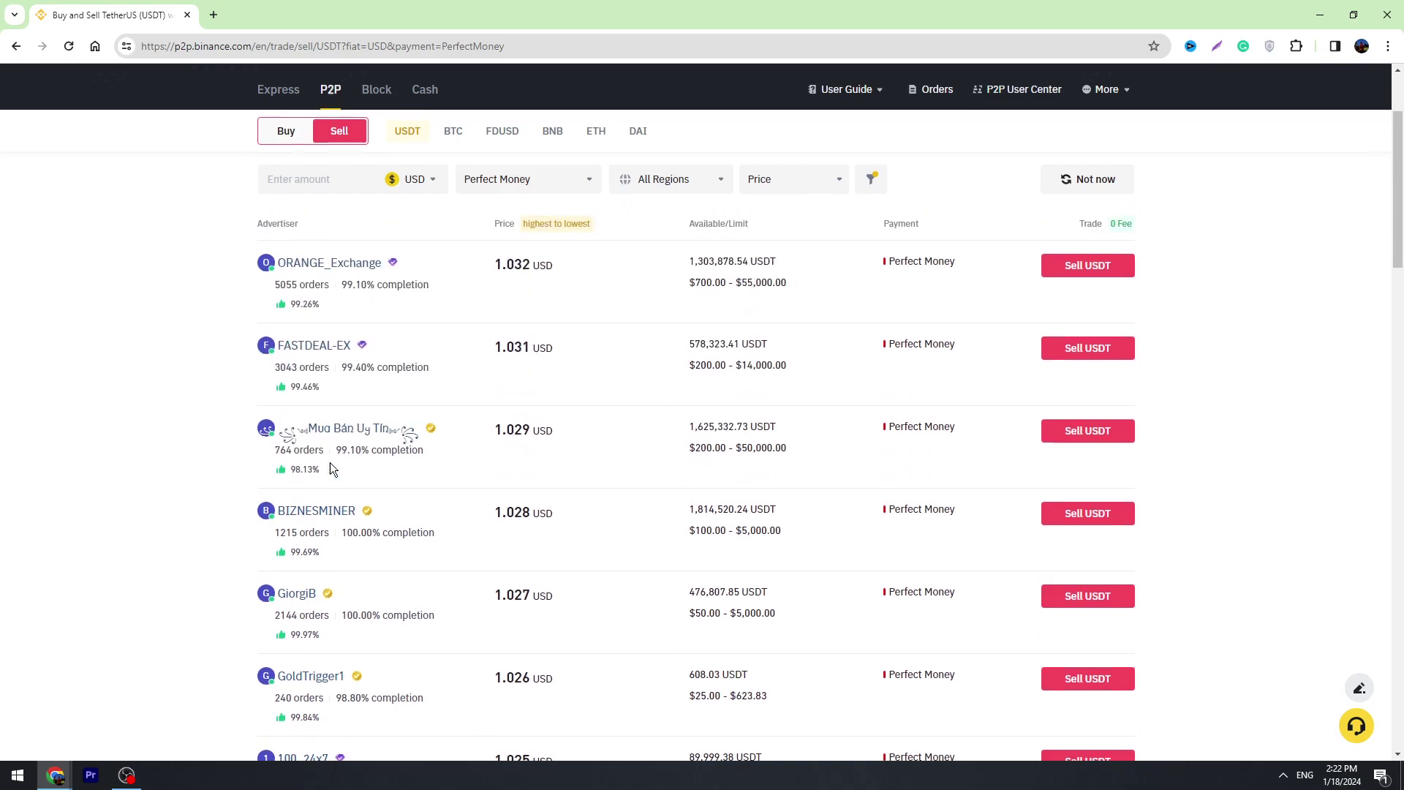
scroll(433, 480, "down", 3)
scroll(434, 486, "down", 5)
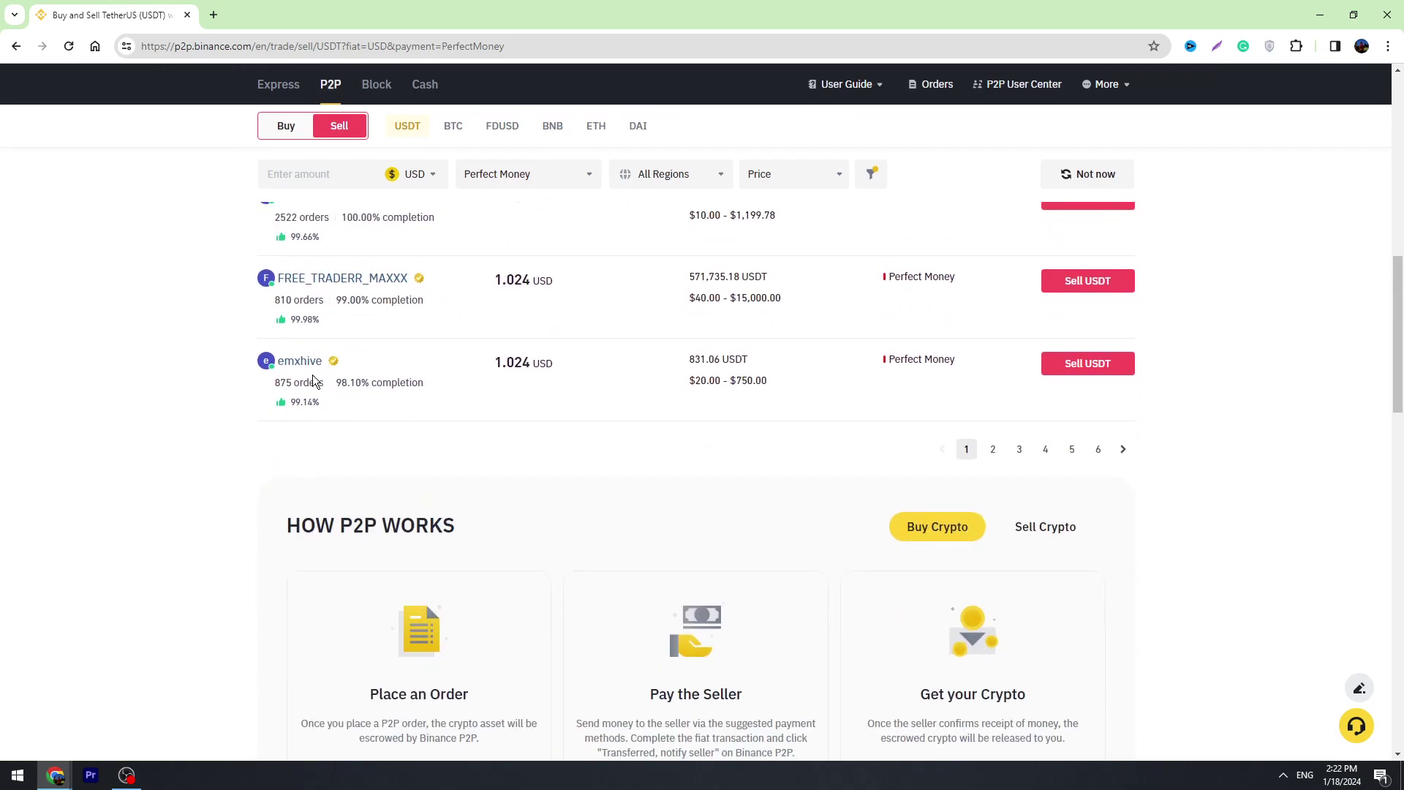
scroll(305, 410, "up", 4)
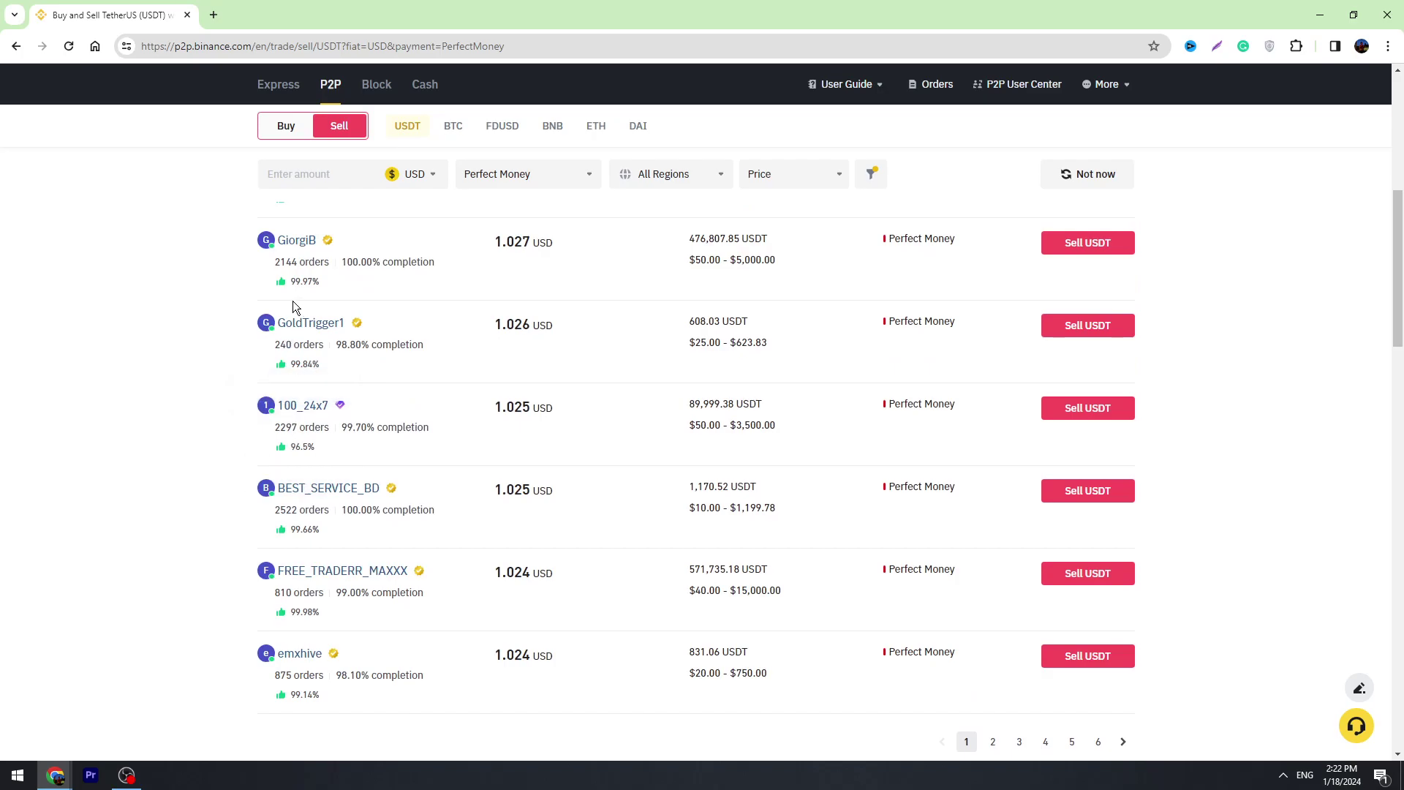
mouse_move(301, 281)
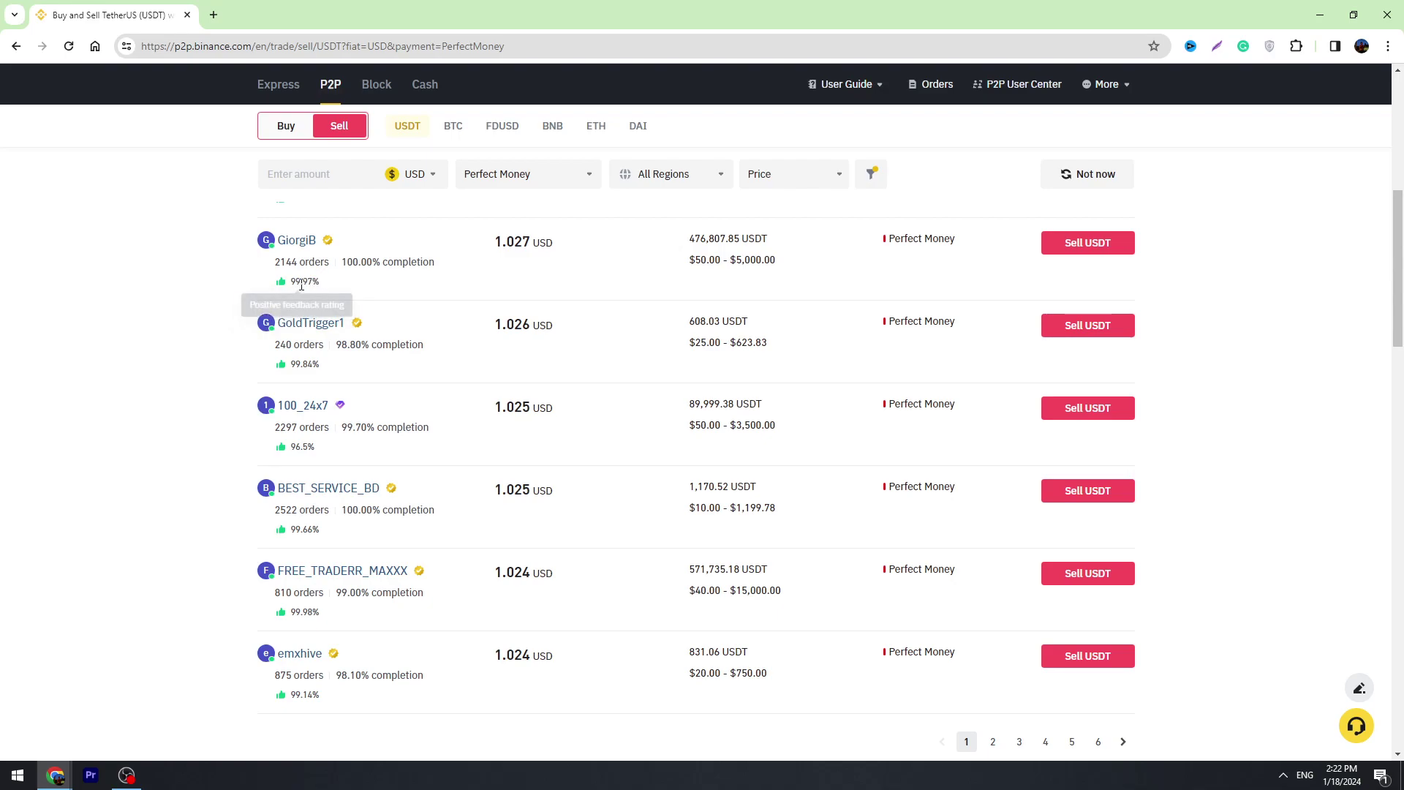
mouse_move(287, 530)
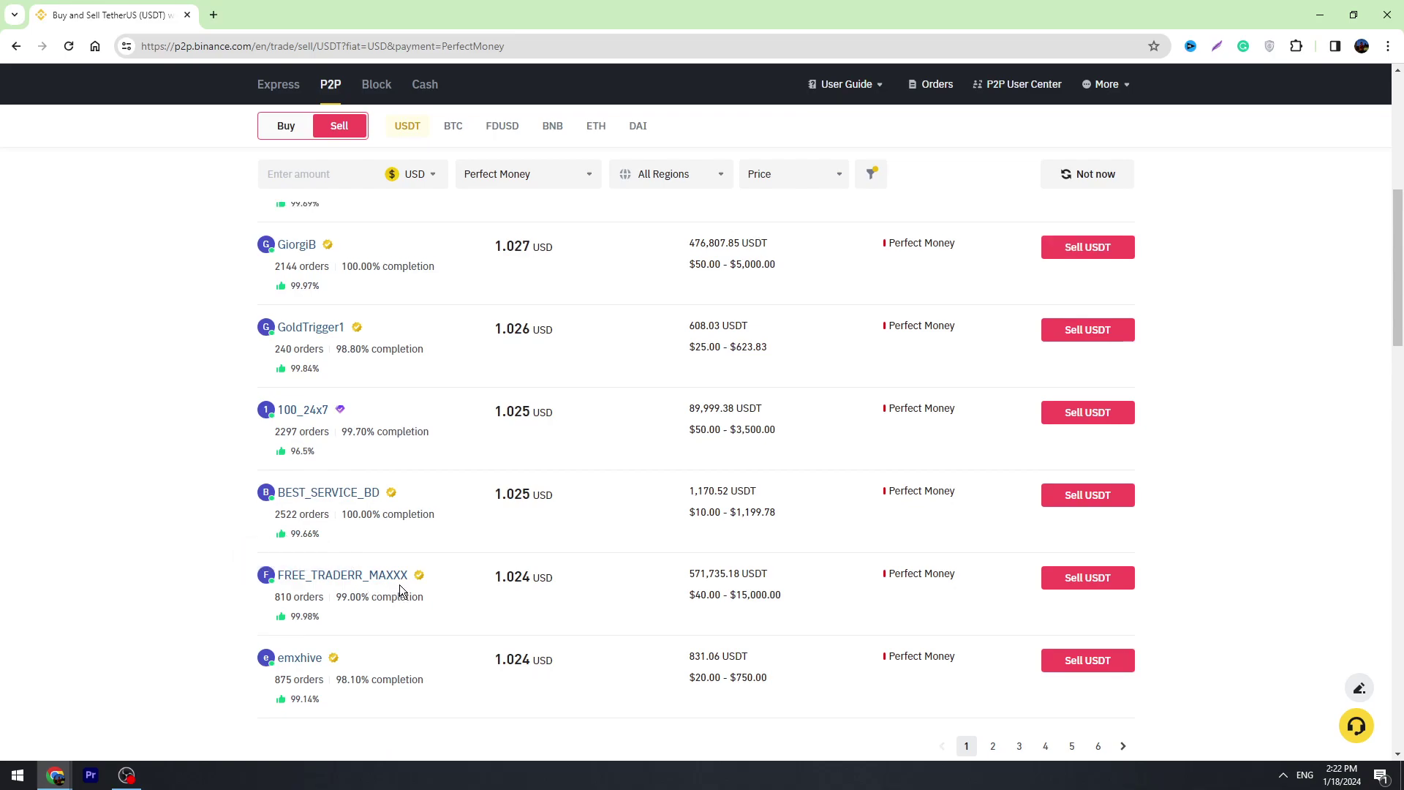
scroll(399, 585, "up", 3)
mouse_move(305, 337)
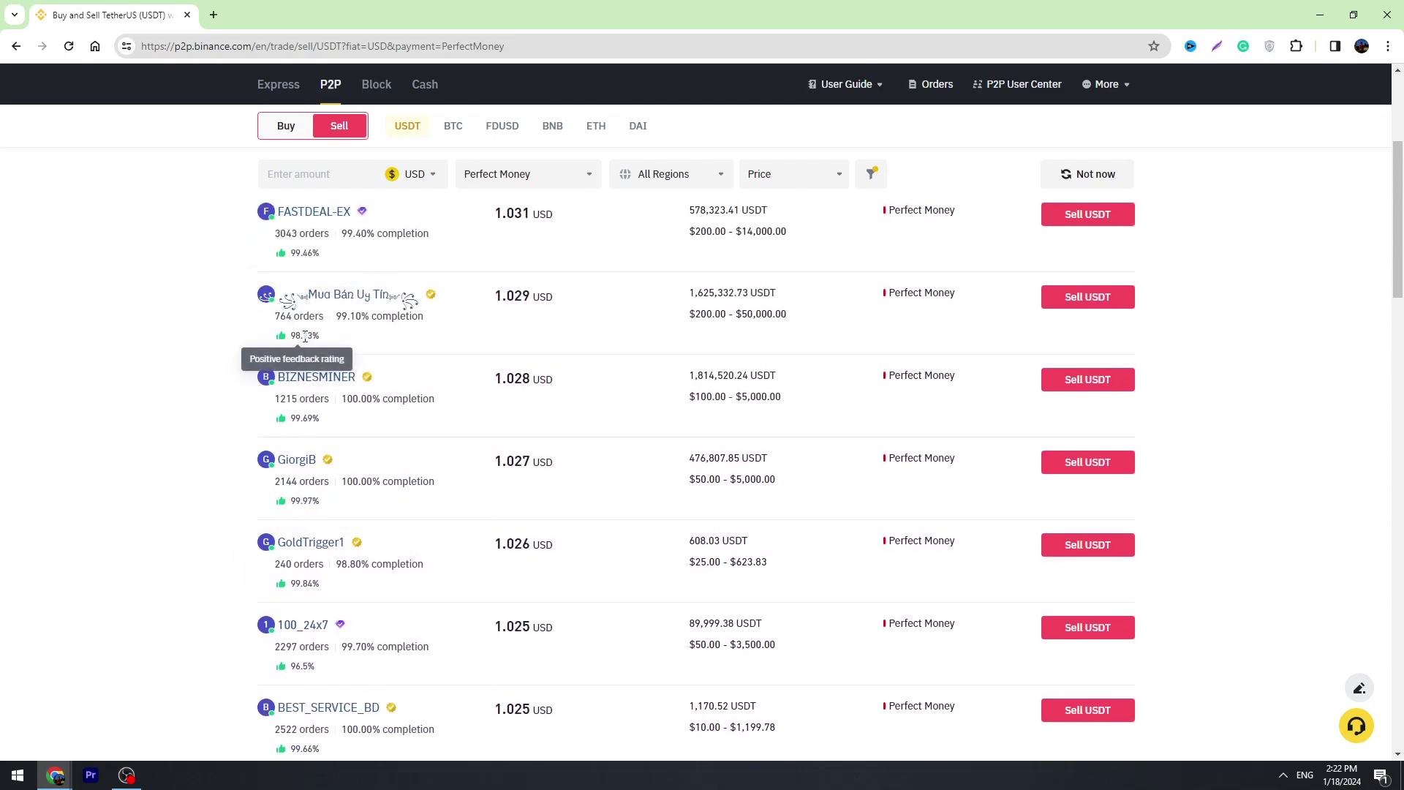
scroll(313, 336, "up", 2)
scroll(312, 337, "down", 2)
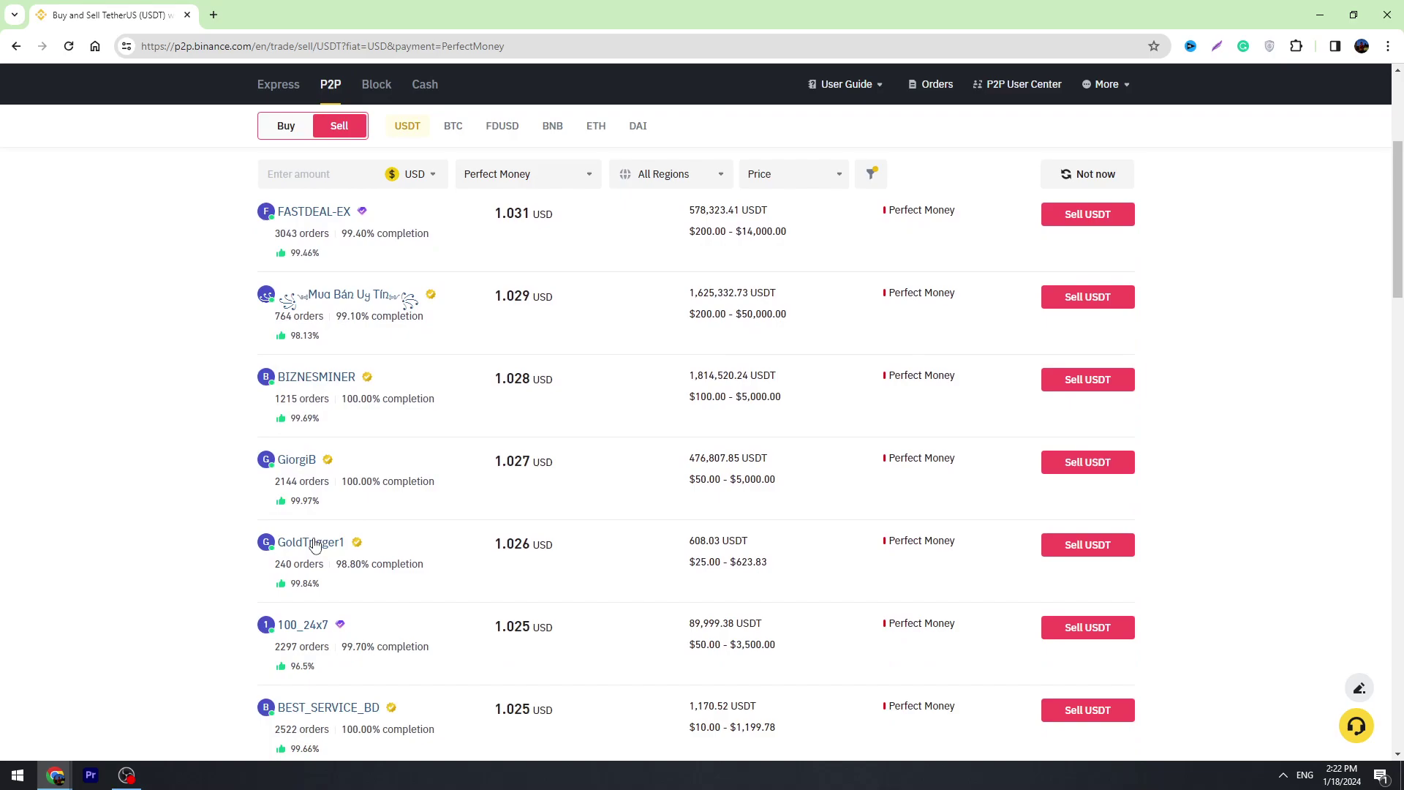
scroll(336, 611, "down", 1)
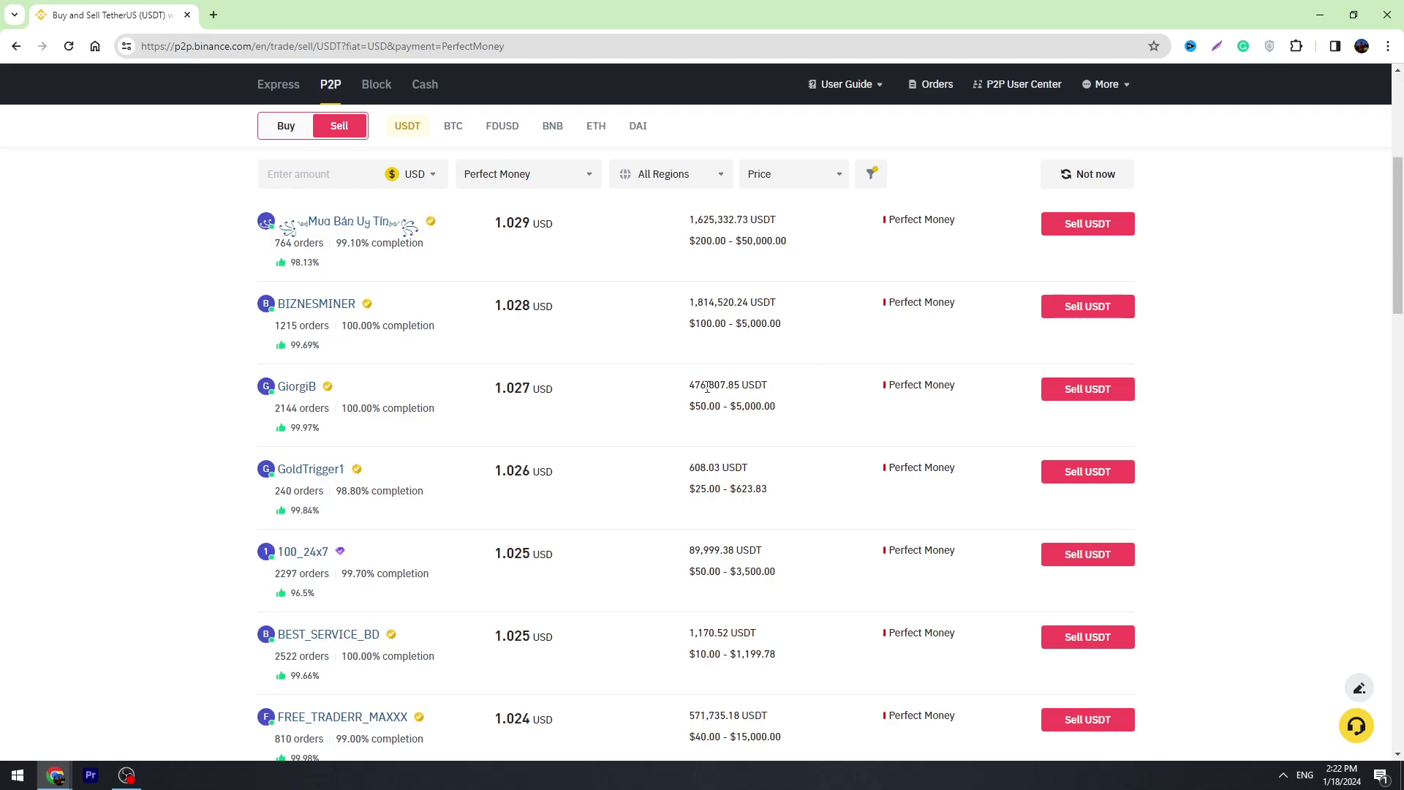
left_click_drag(724, 406, 772, 408)
- Clear the text highlights on the offer's limit and 476,807.85 USDT available amount
left_click(713, 405)
left_click_drag(689, 386, 751, 388)
left_click(741, 404)
- Open the sell form for the 1.027 USD Perfect Money offer and review its payment methods
left_click(1089, 388)
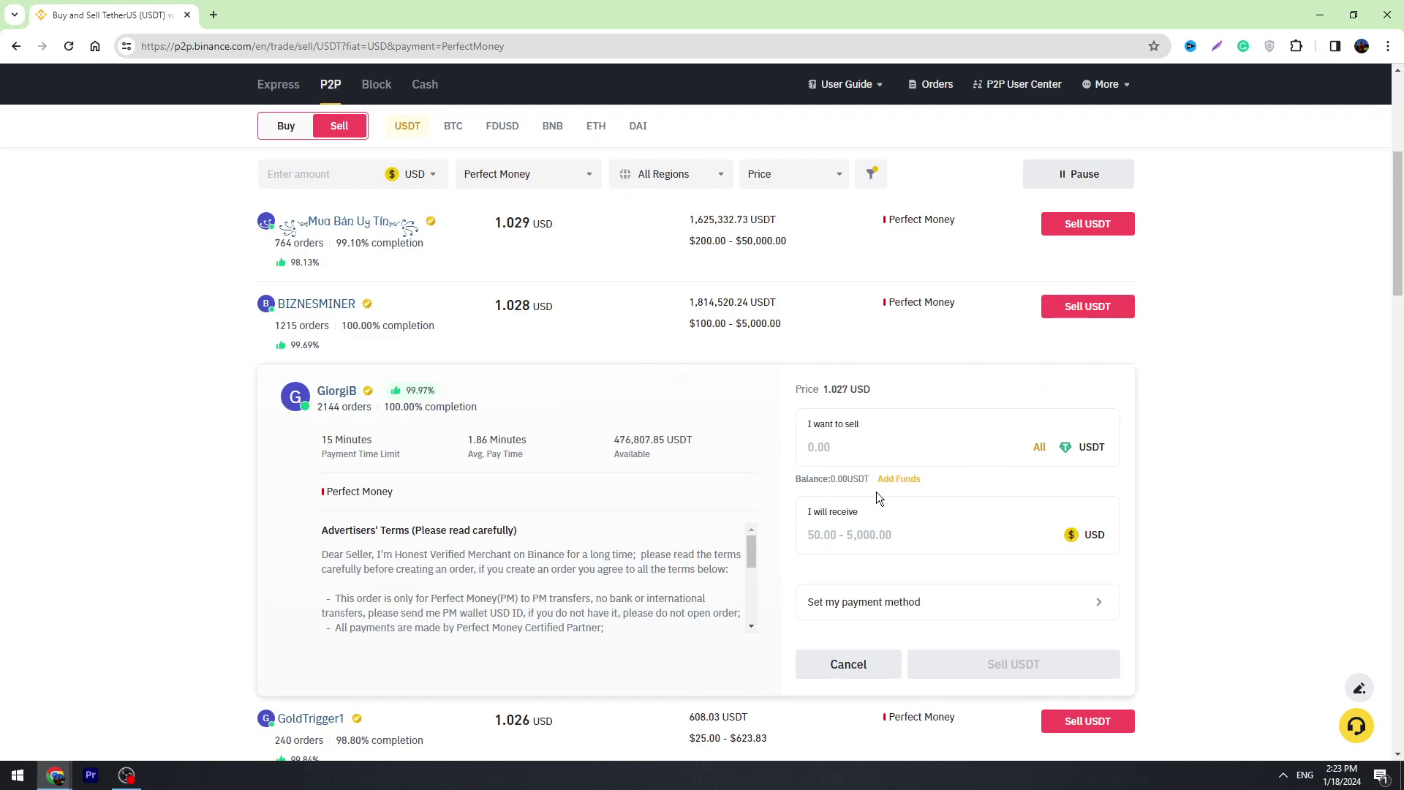
scroll(877, 491, "down", 2)
scroll(827, 407, "up", 2)
- Start adding Perfect Money as a receiving method, then cancel its details form unsaved and close the list
left_click(1018, 612)
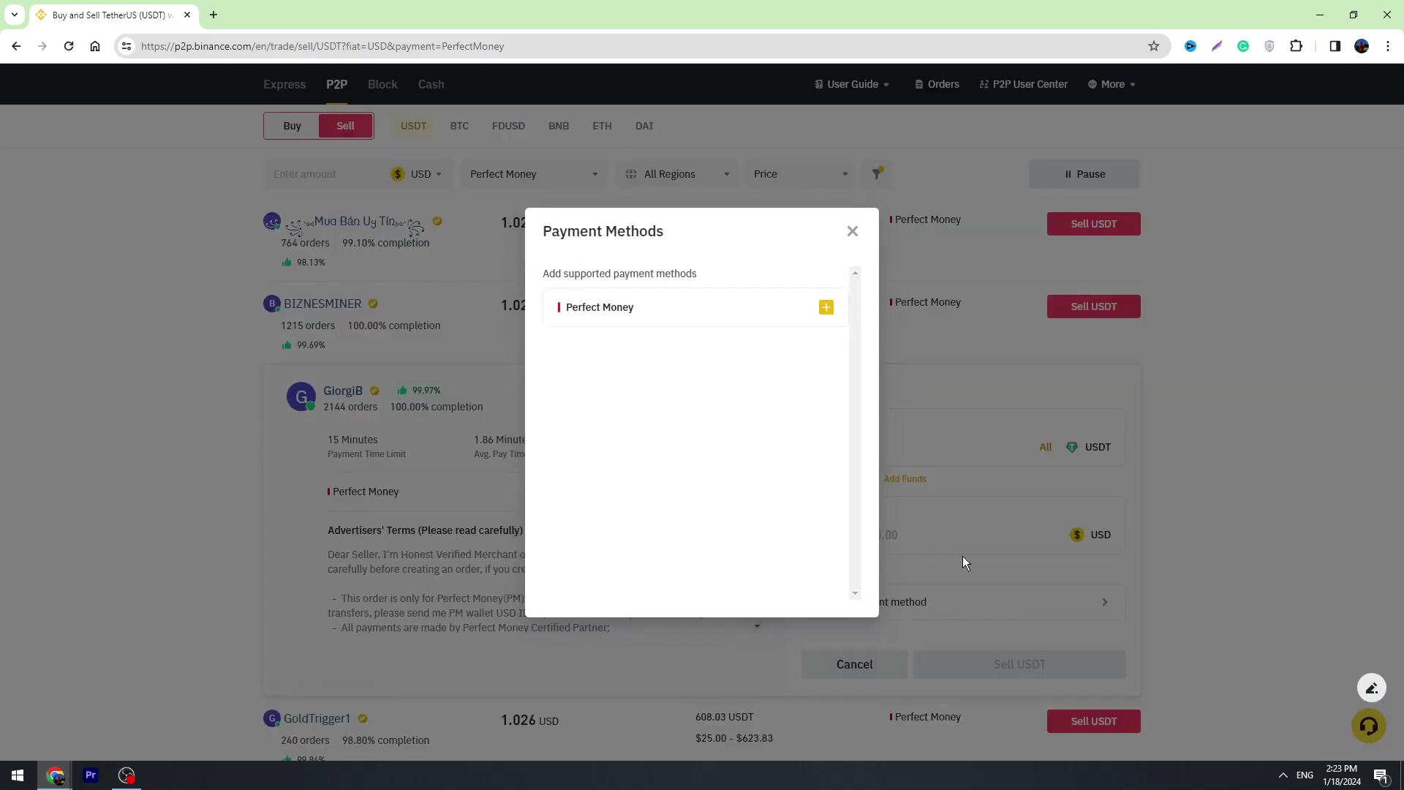
left_click(853, 231)
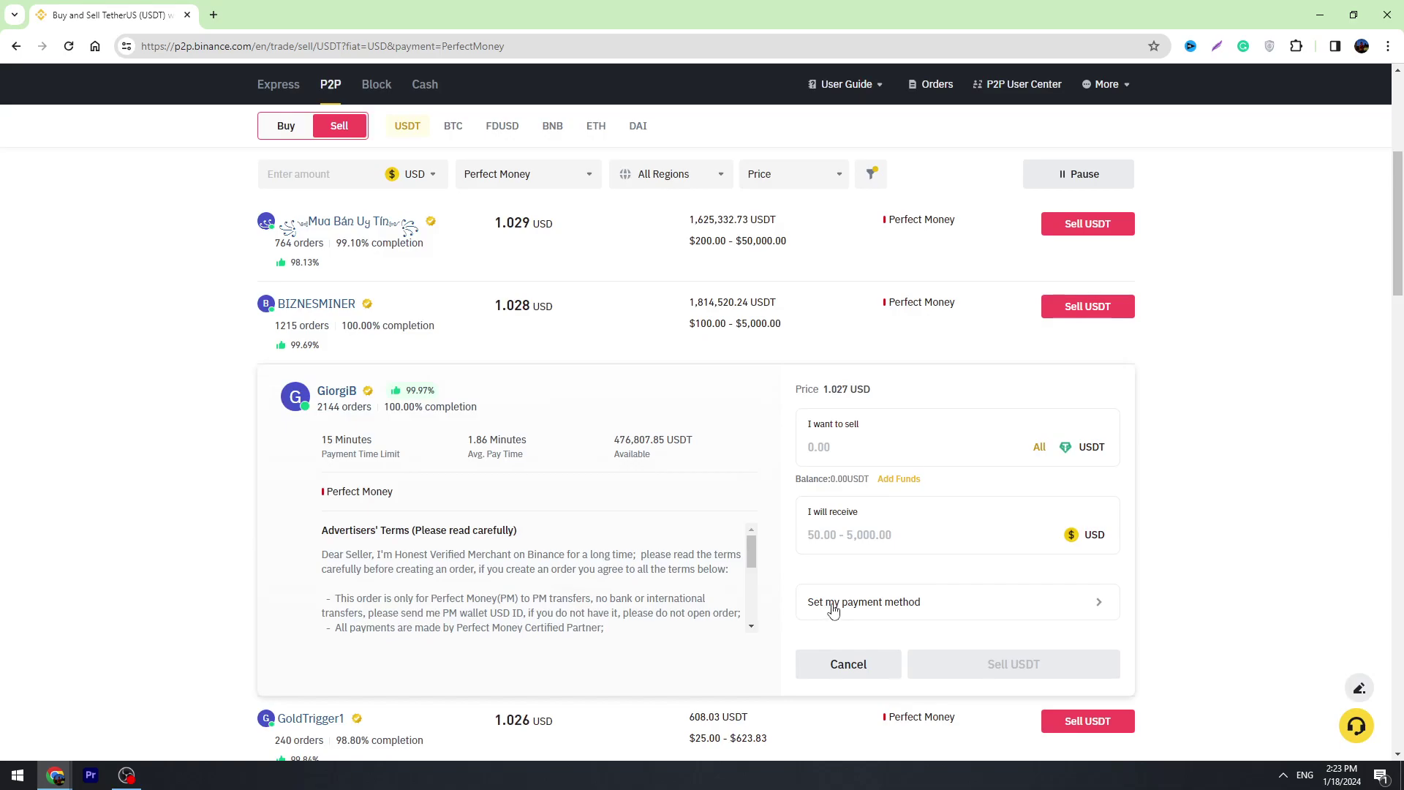
left_click(922, 607)
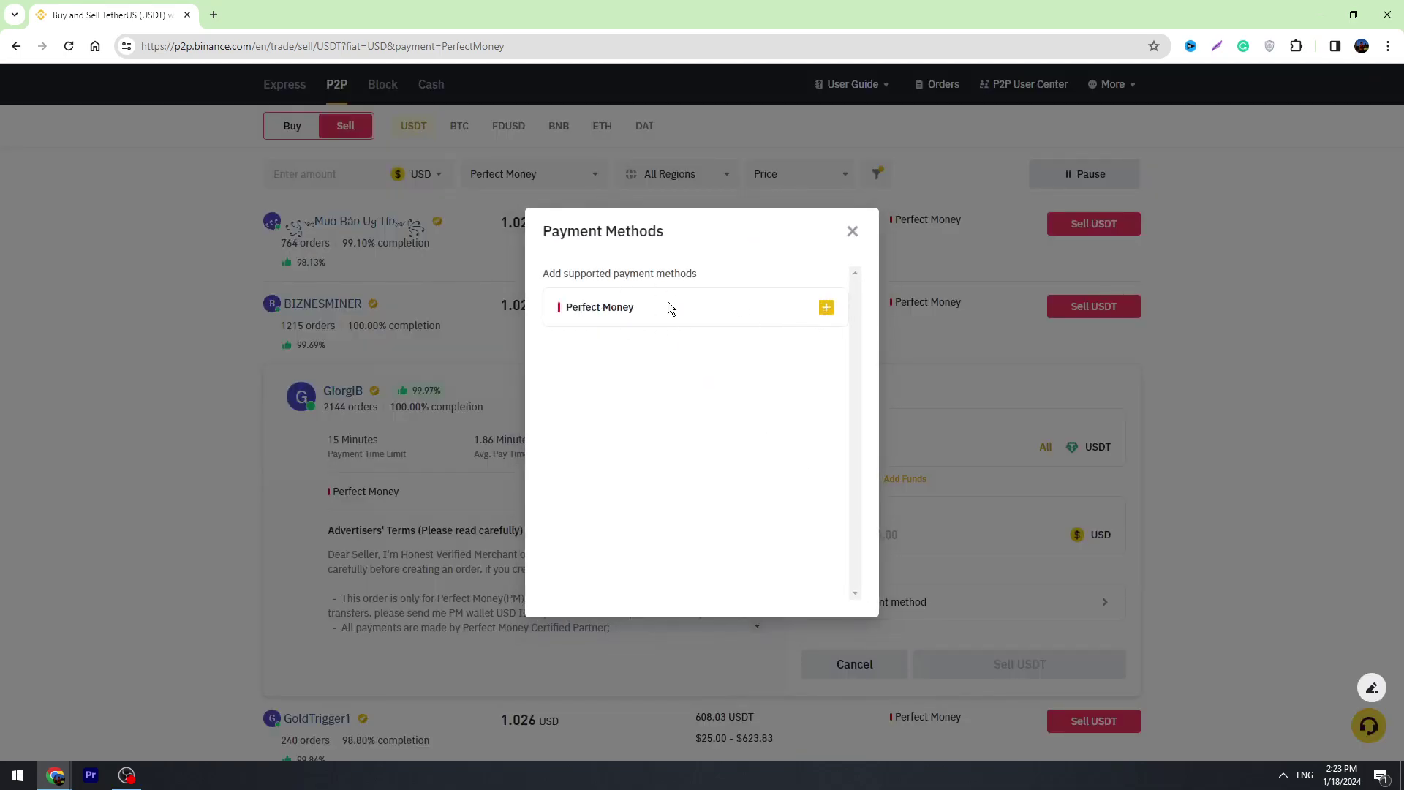
left_click(827, 308)
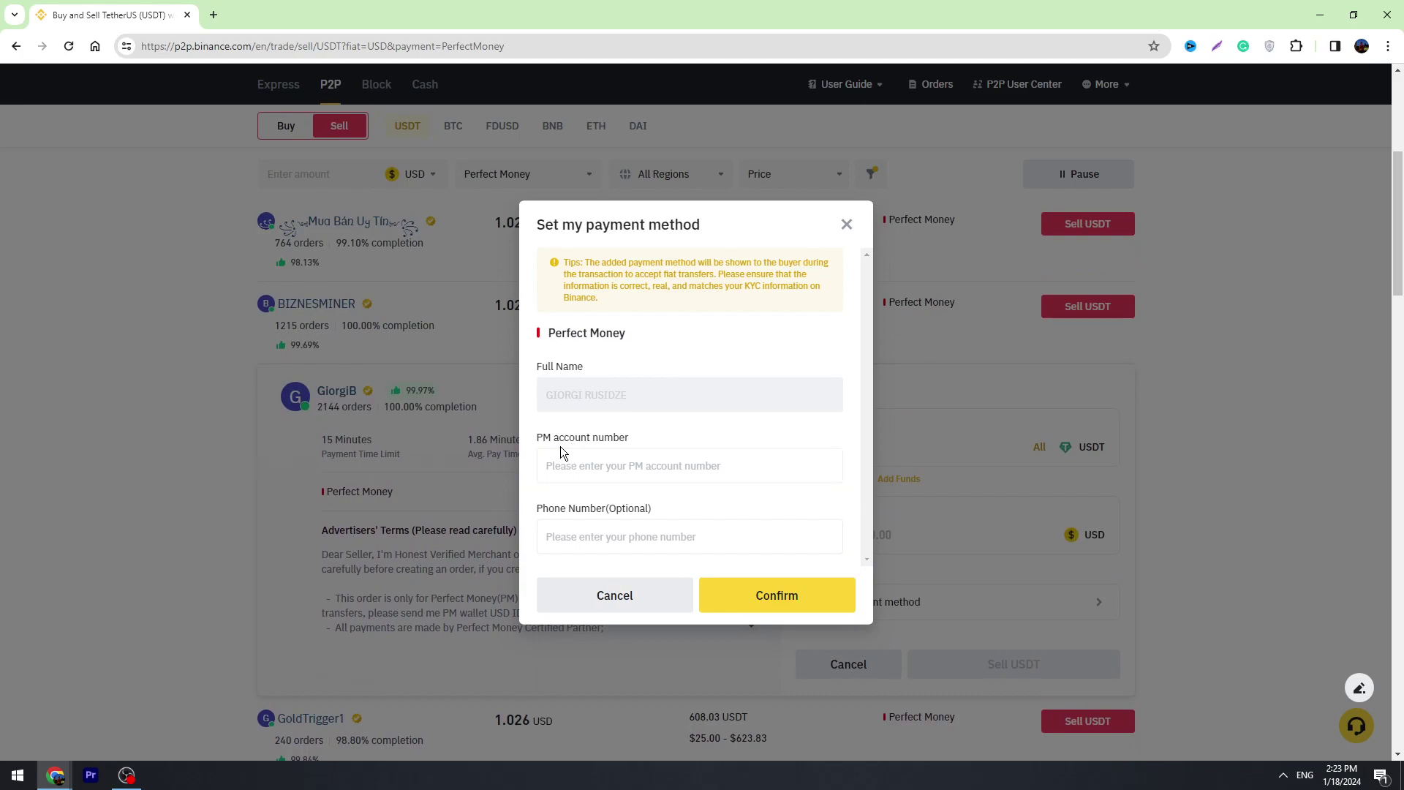
left_click(609, 545)
left_click(653, 589)
key("Escape")
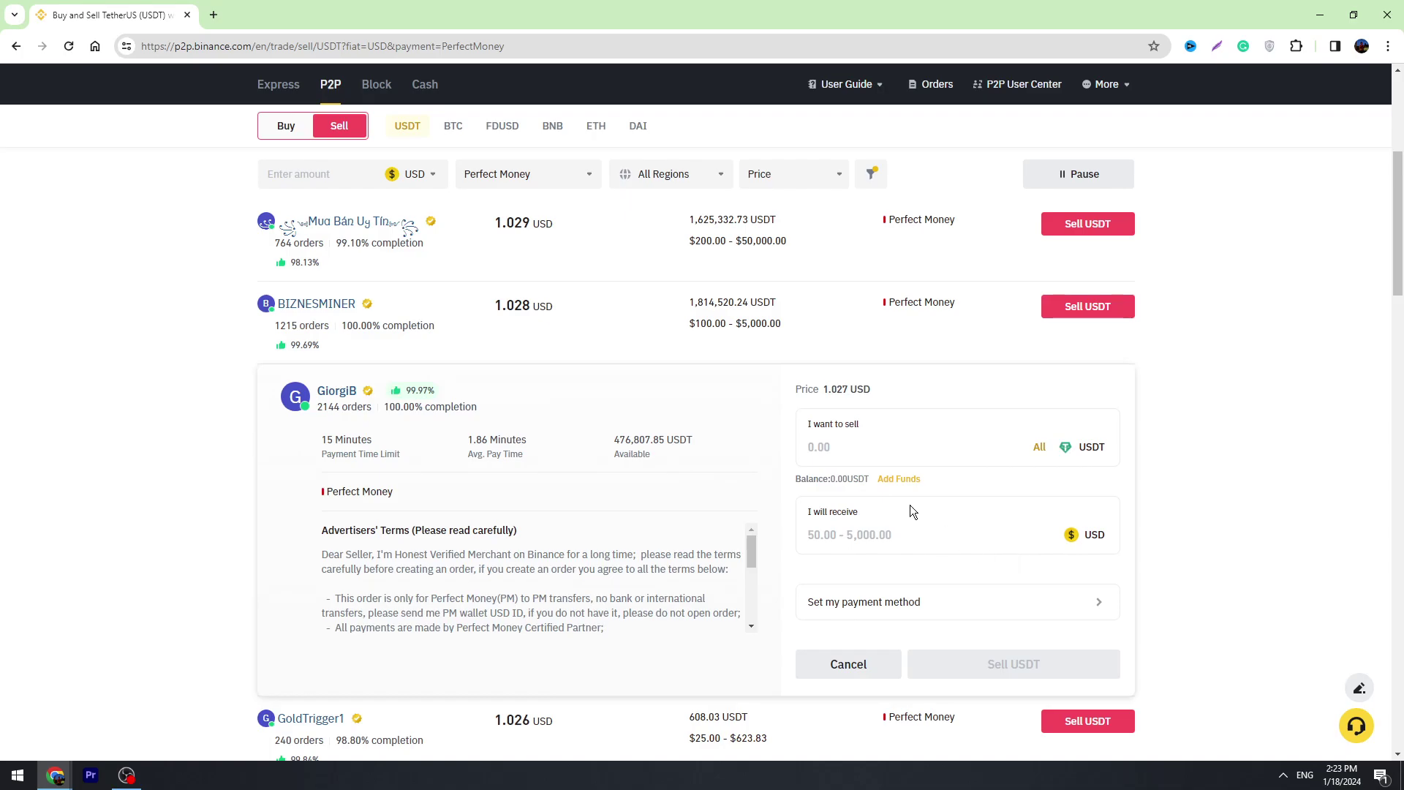
- Enter 100 USDT to sell for 102.7 USD and read through the Advertisers' Terms
type("100")
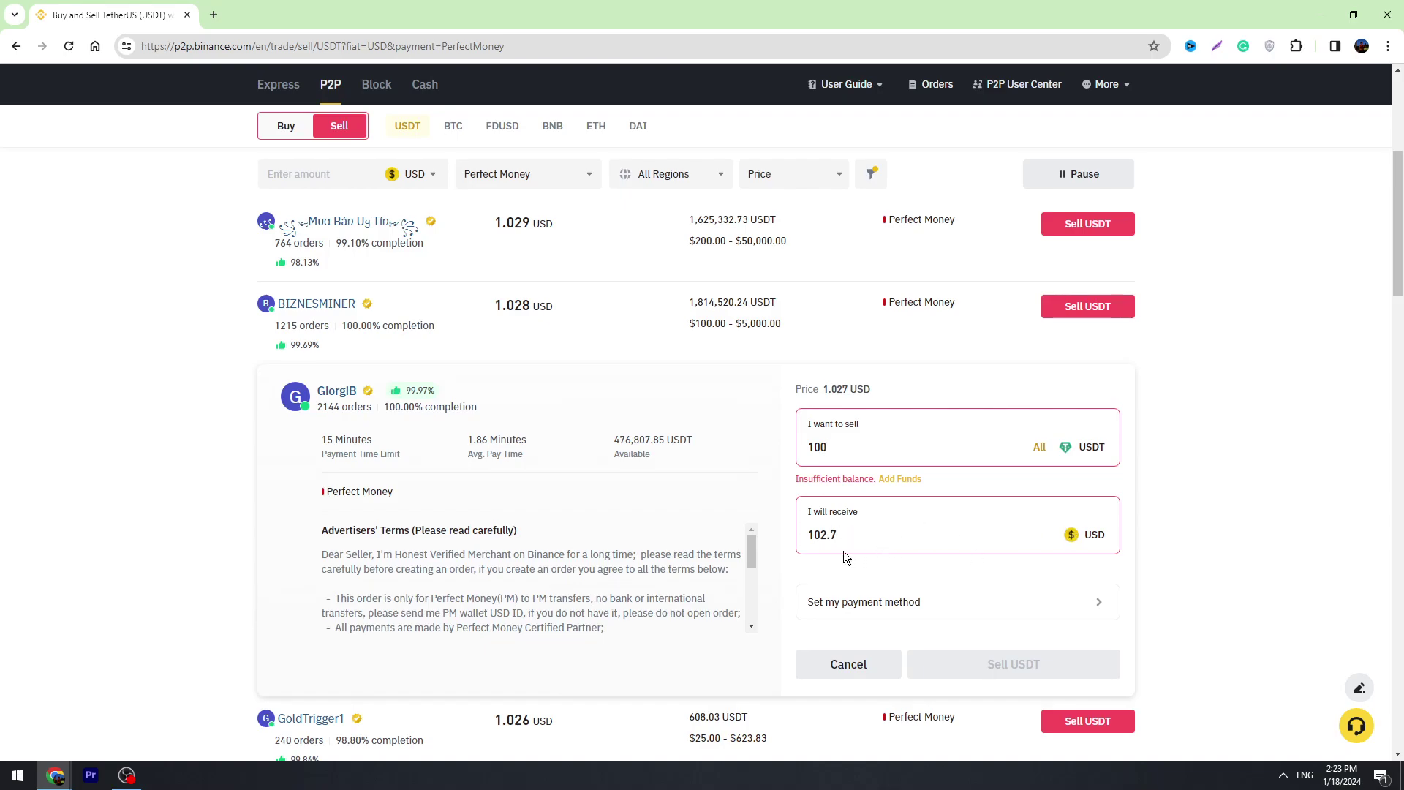
scroll(926, 526, "down", 2)
scroll(868, 517, "up", 1)
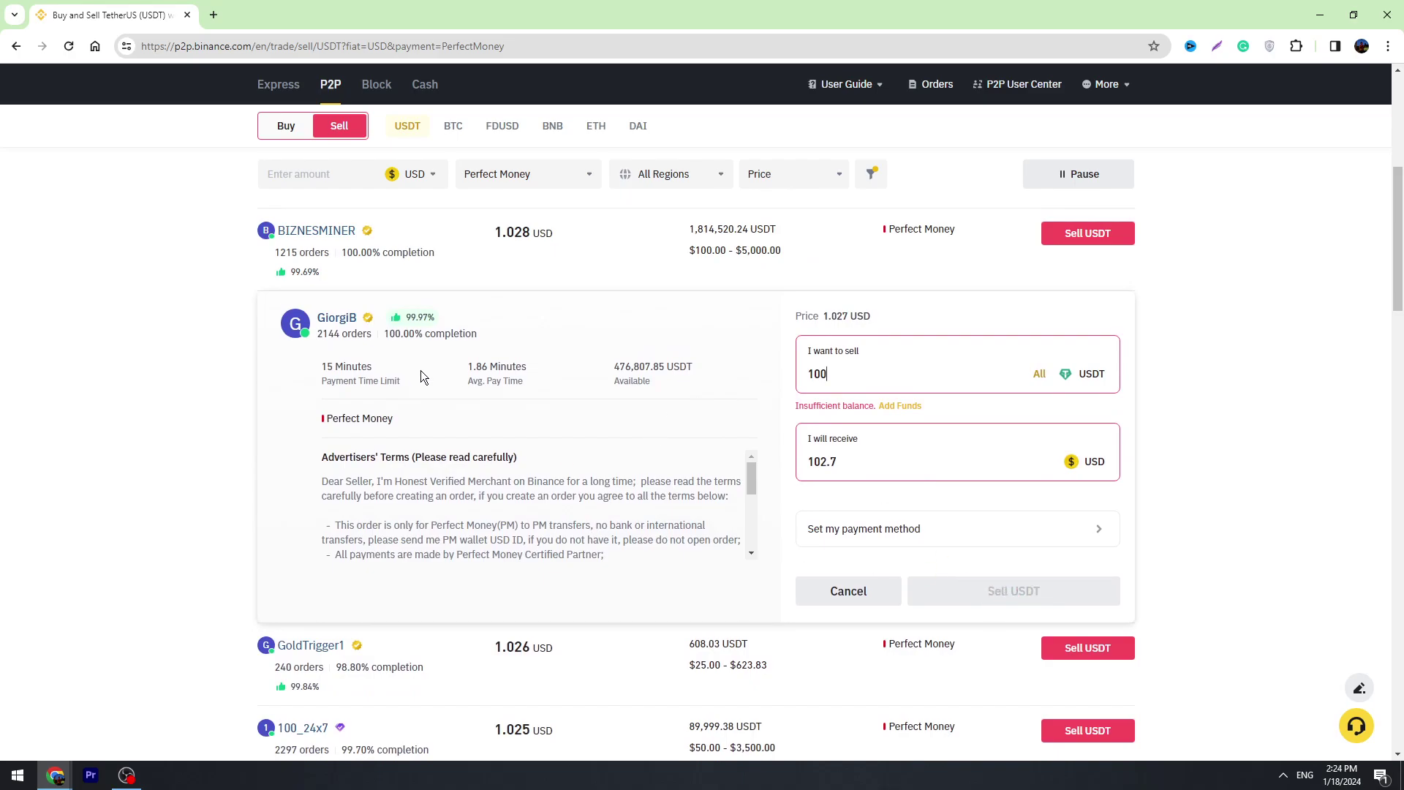
scroll(503, 453, "down", 5)
scroll(503, 454, "up", 5)
scroll(423, 516, "down", 1)
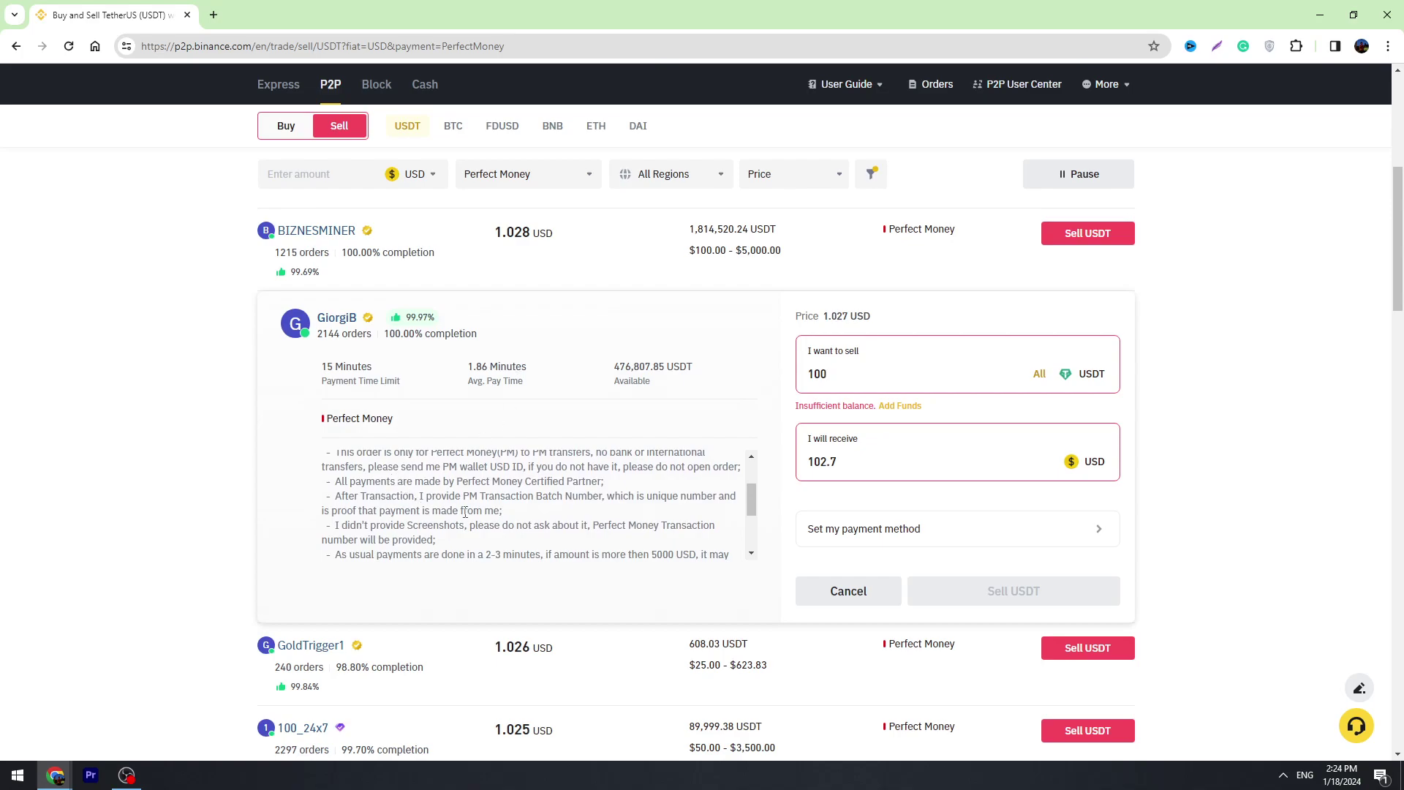
scroll(429, 504, "down", 1)
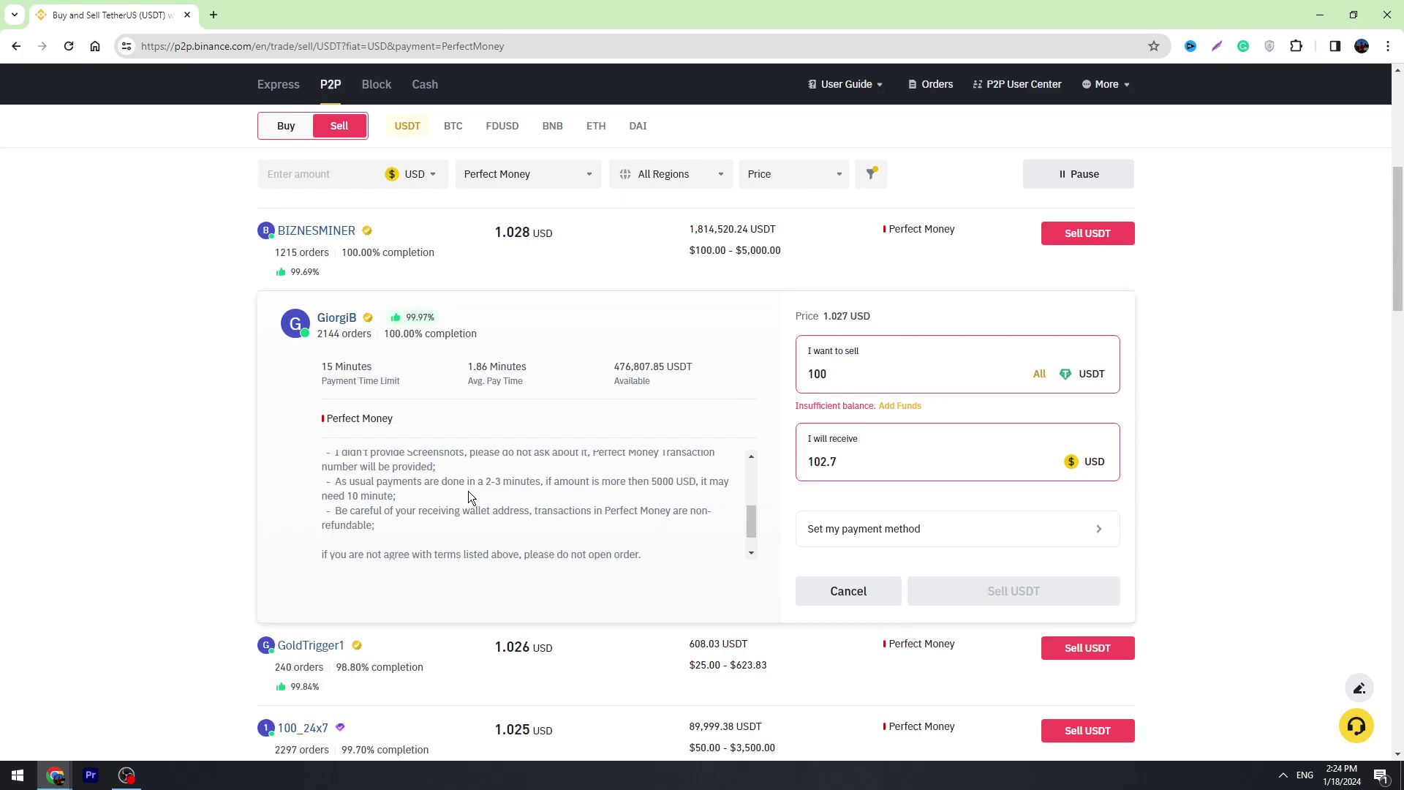
scroll(428, 490, "up", 1)
scroll(513, 493, "down", 1)
scroll(527, 487, "up", 5)
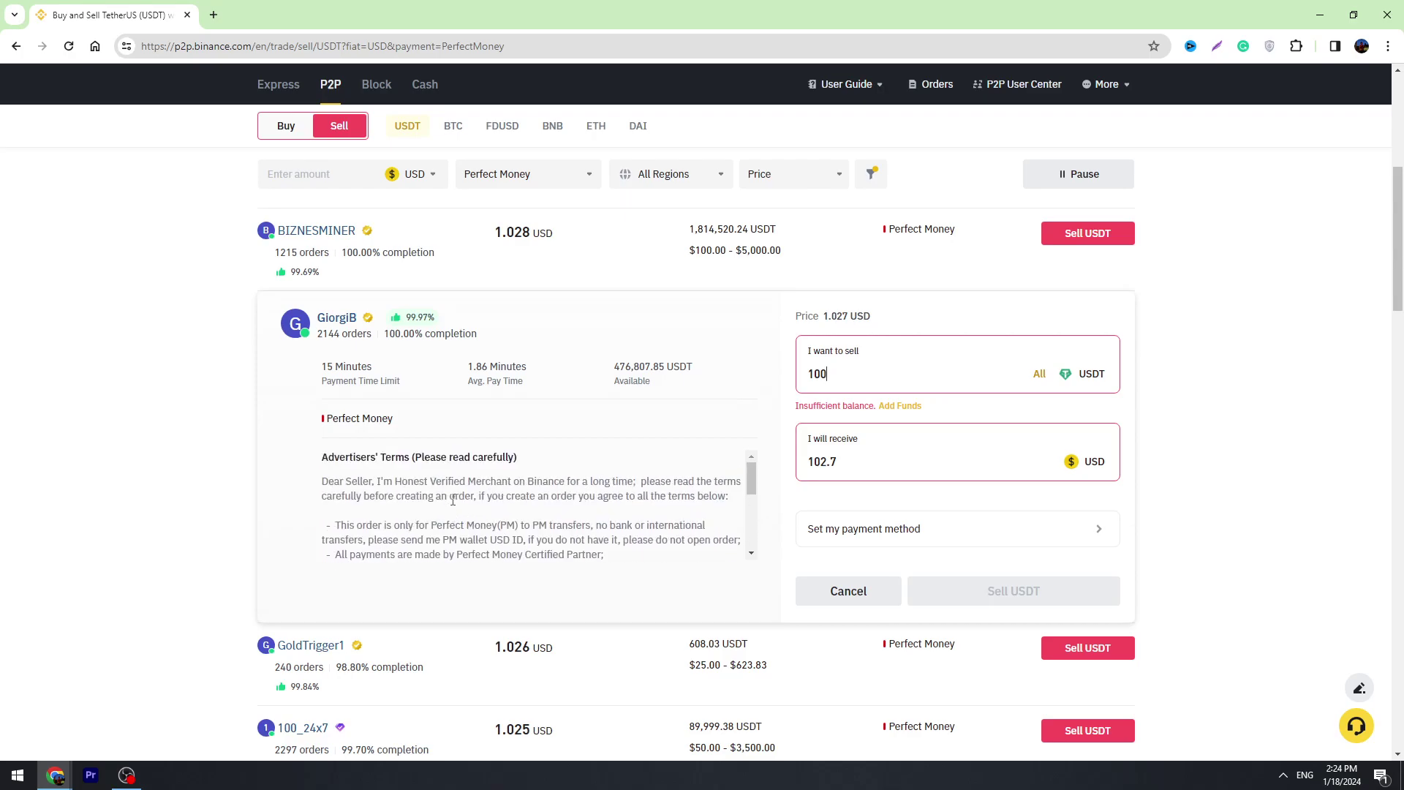